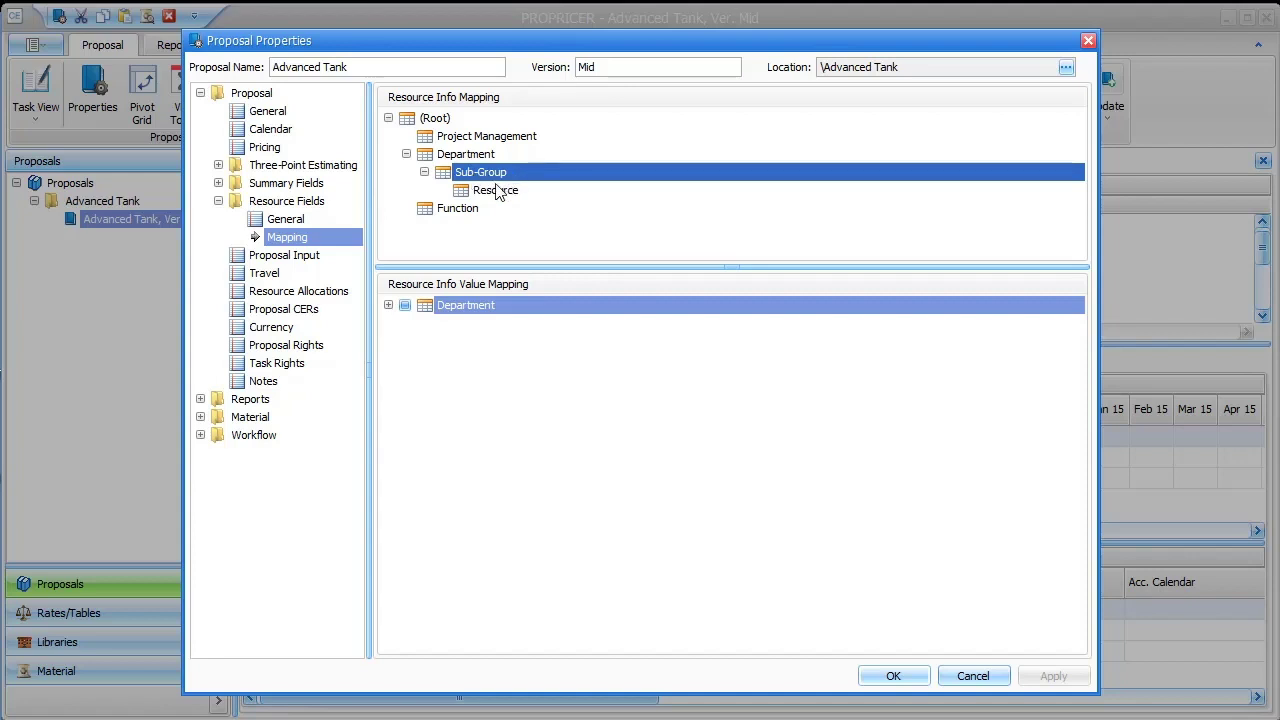
Step: Expand the Department value mapping through Electrical Tech to show the values of its Sub-Group field
click(498, 192)
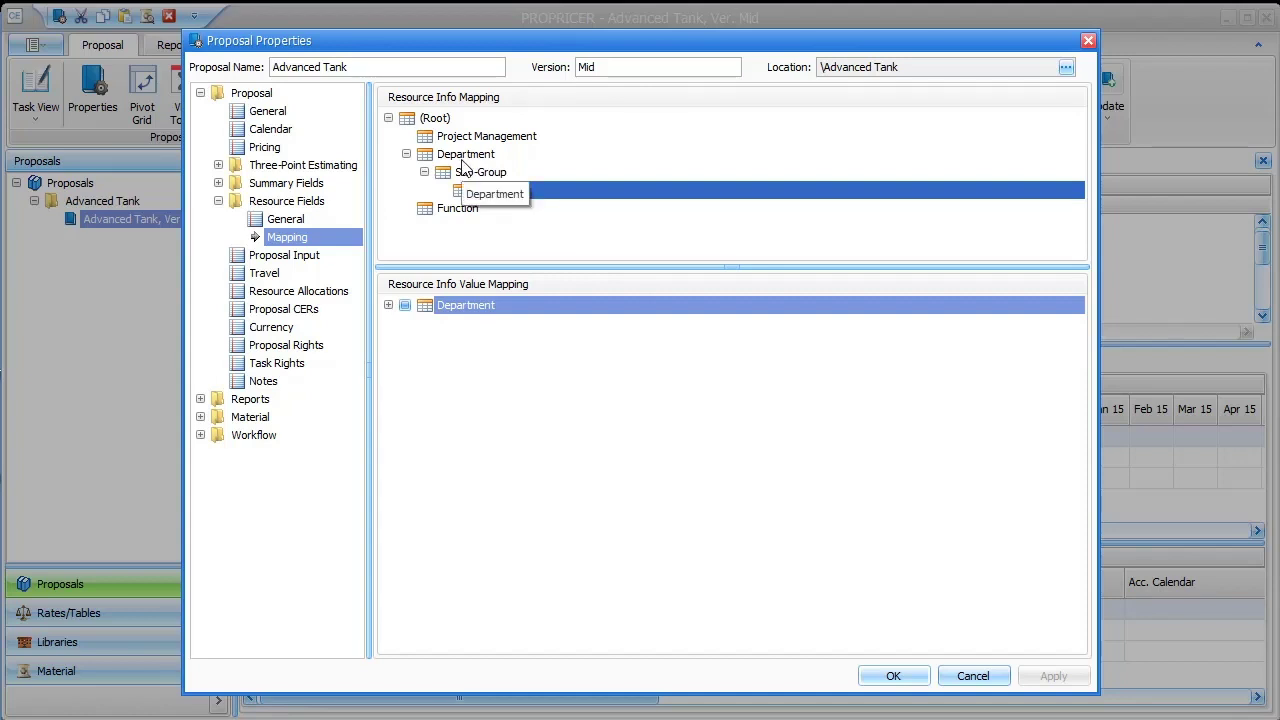
click(462, 158)
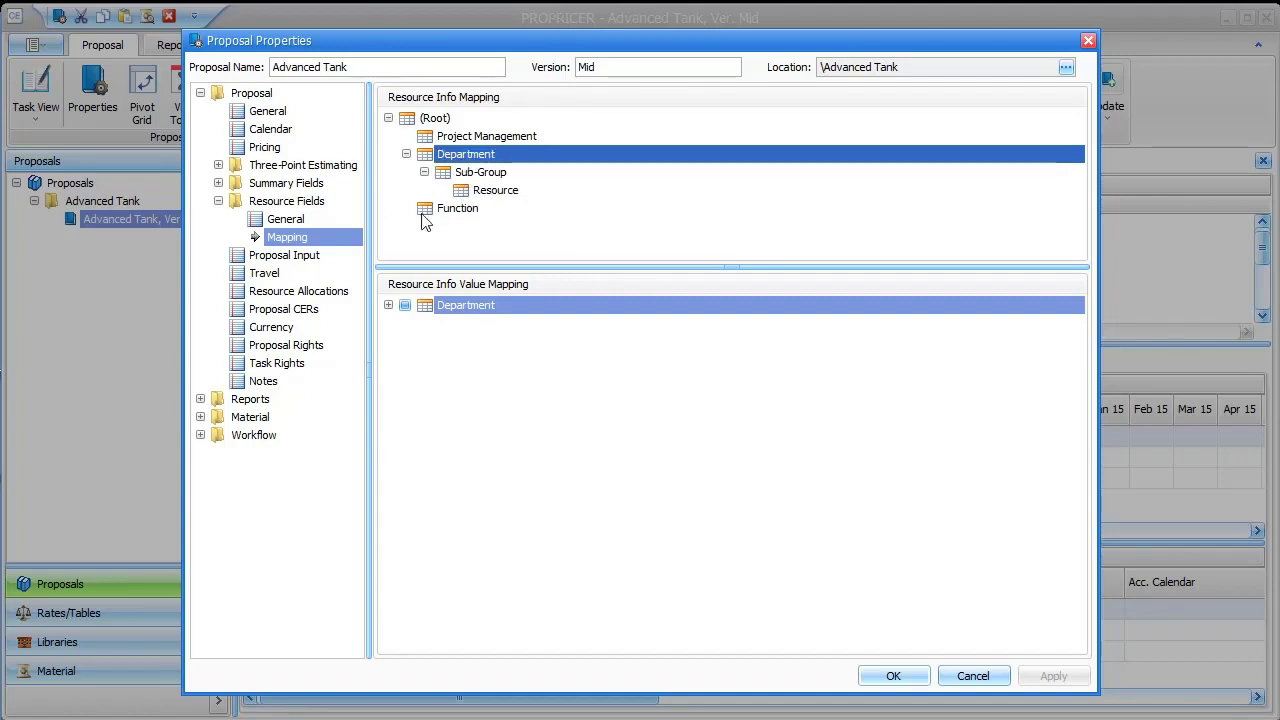
click(389, 306)
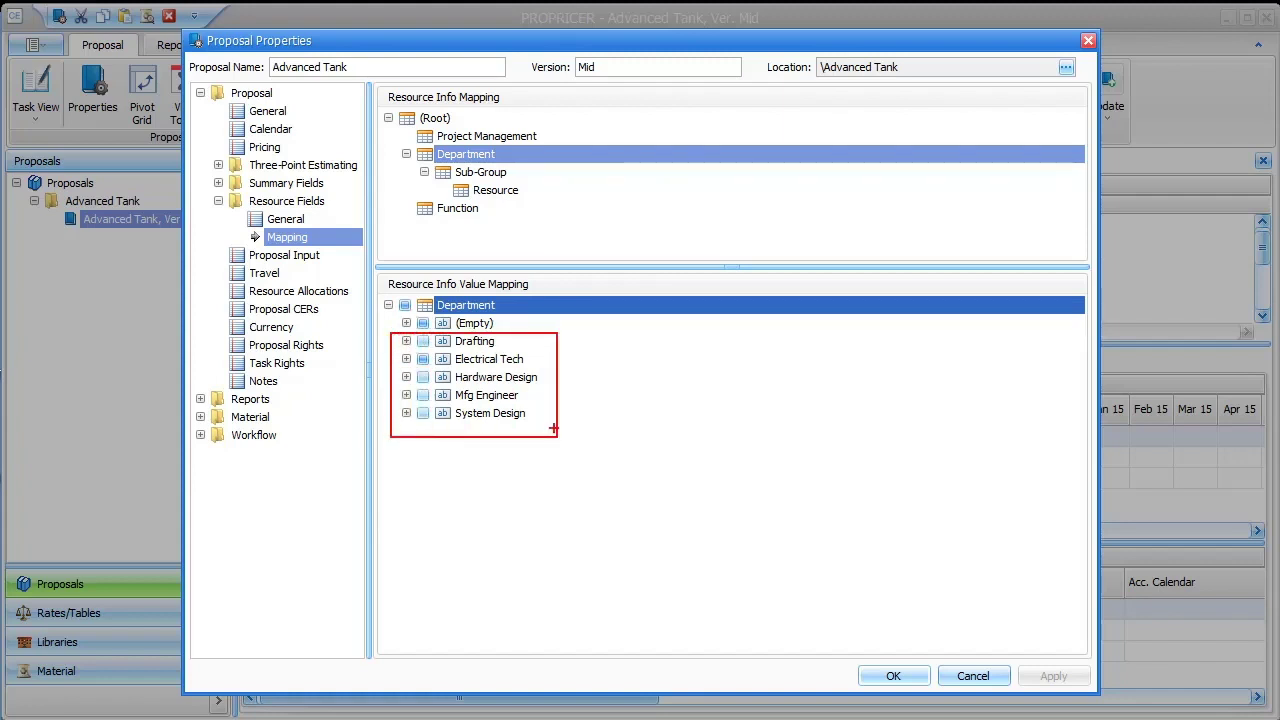
click(476, 362)
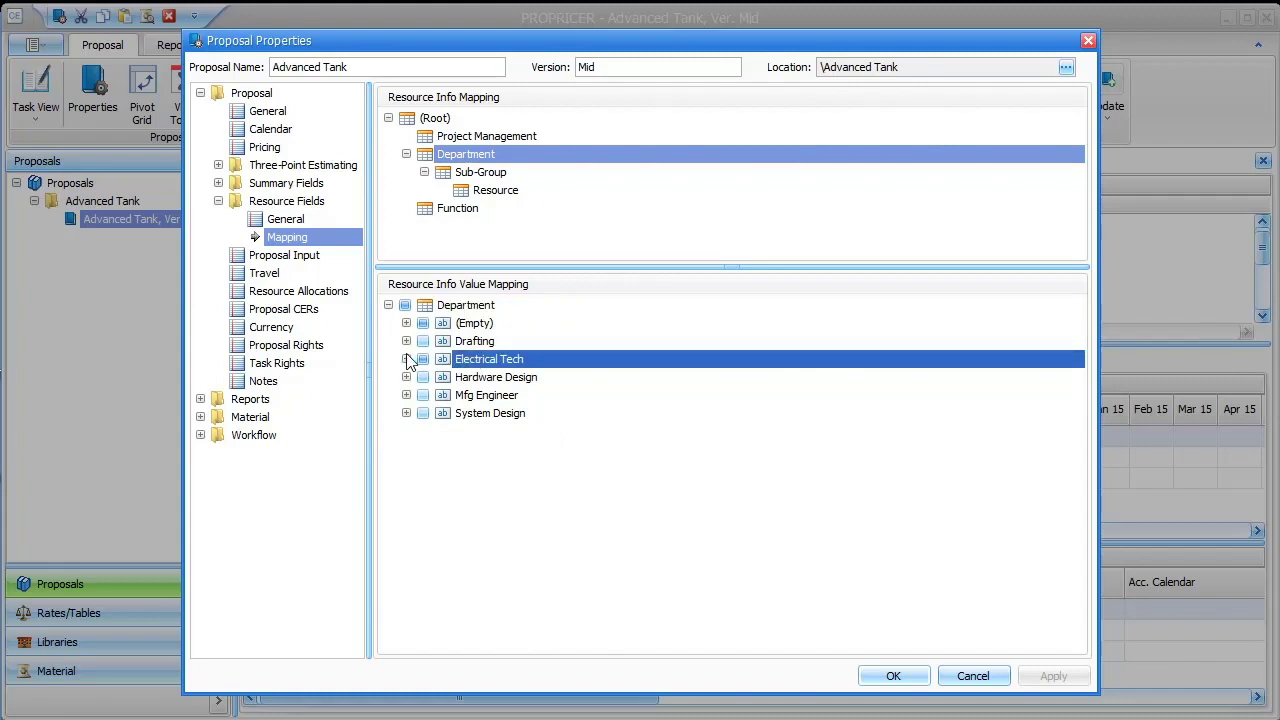
click(407, 359)
click(488, 380)
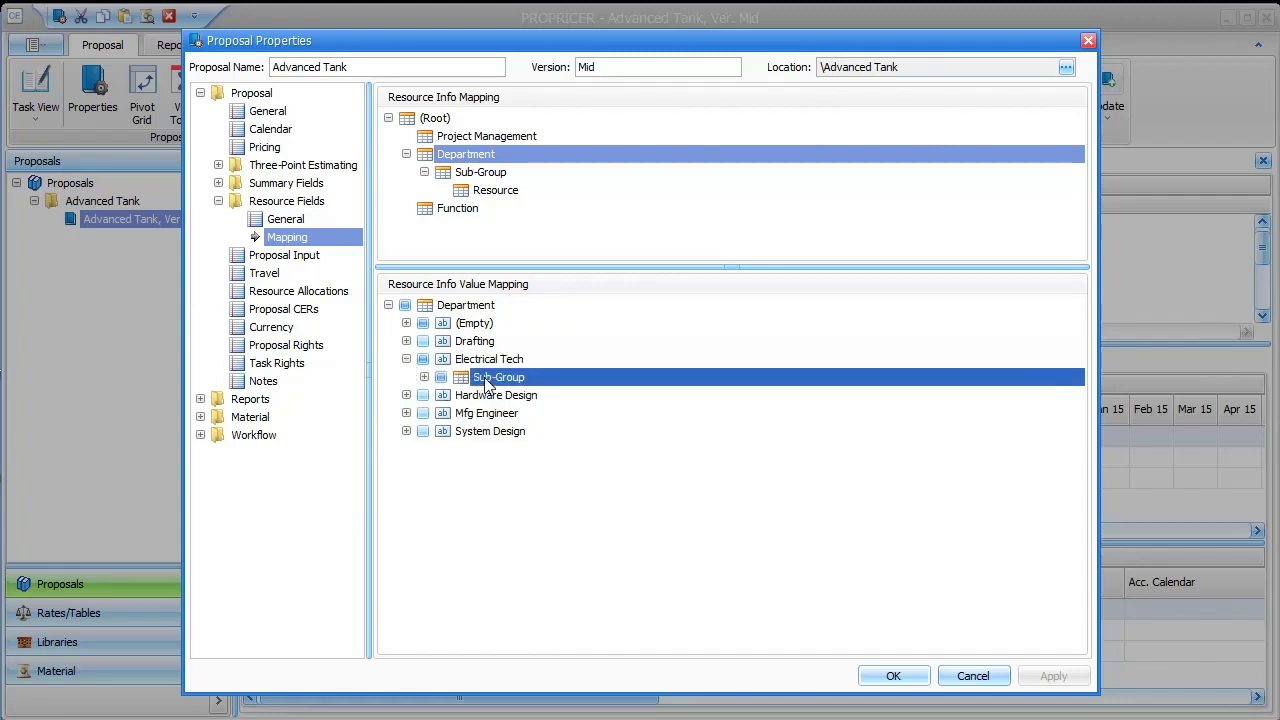
click(424, 378)
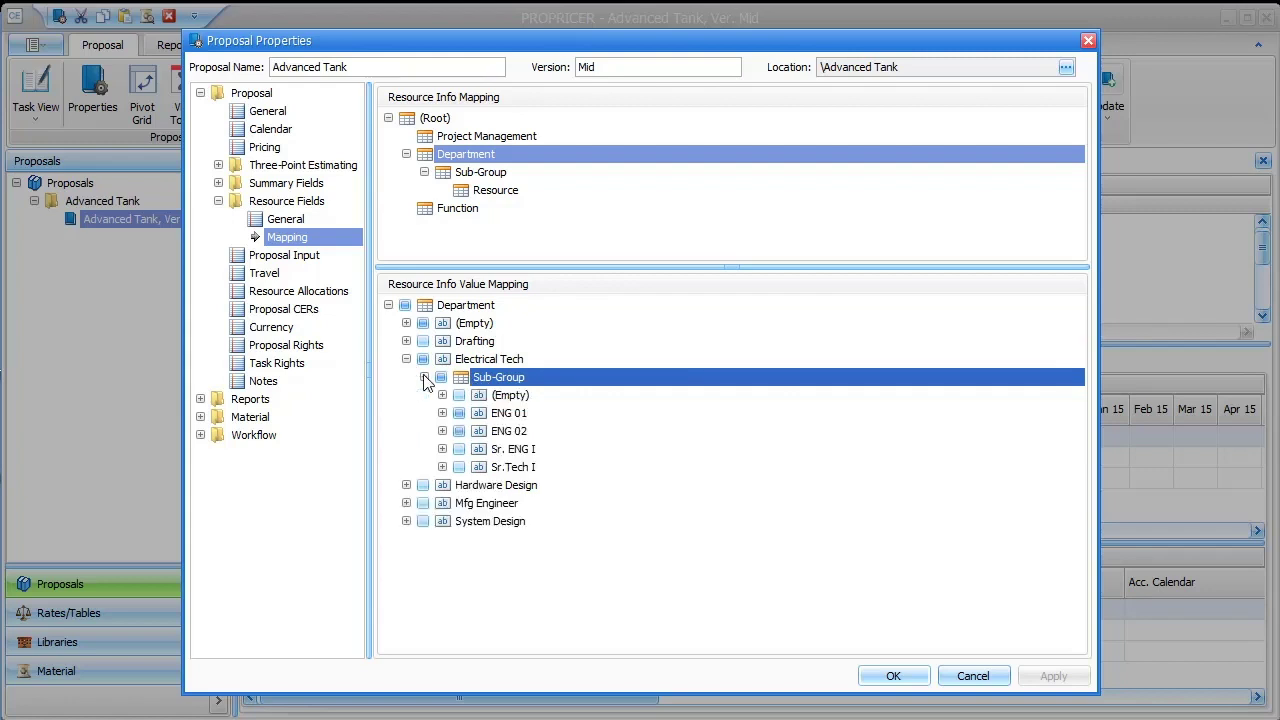
Step: Enlarge the value mapping area and examine the ENG 01 and ENG 02 sub-groups under Electrical Tech
click(509, 414)
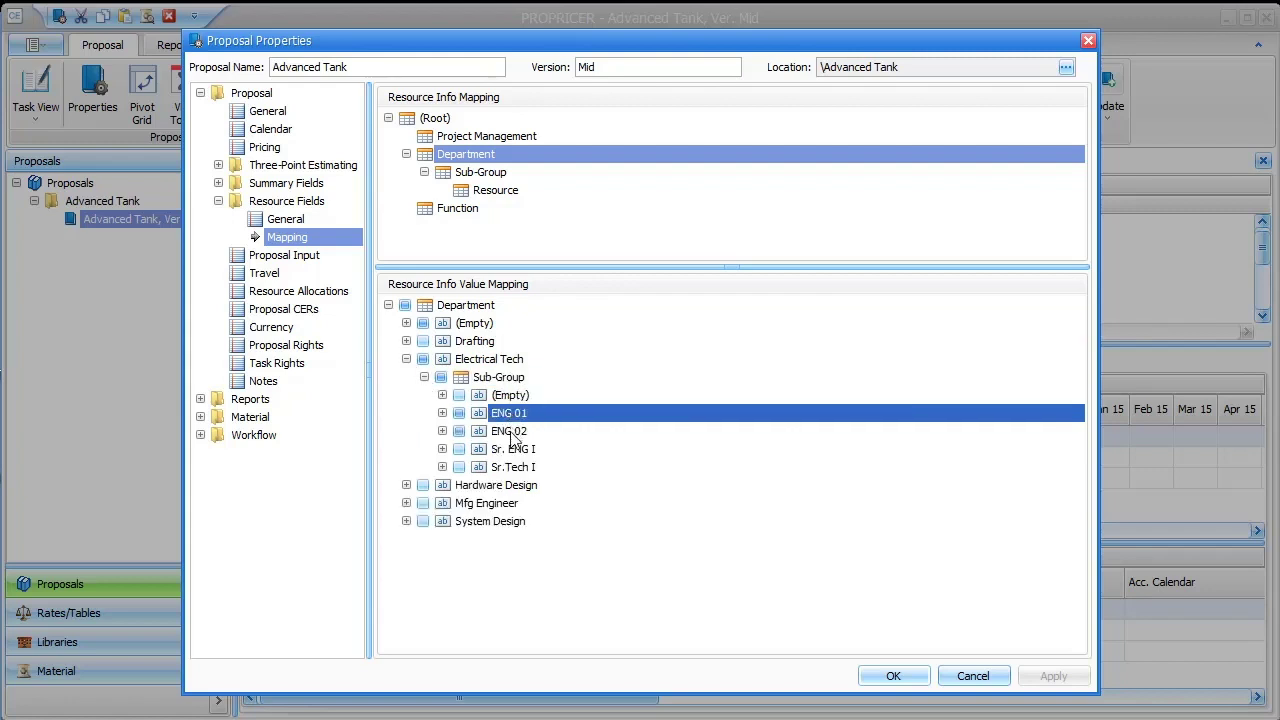
click(510, 433)
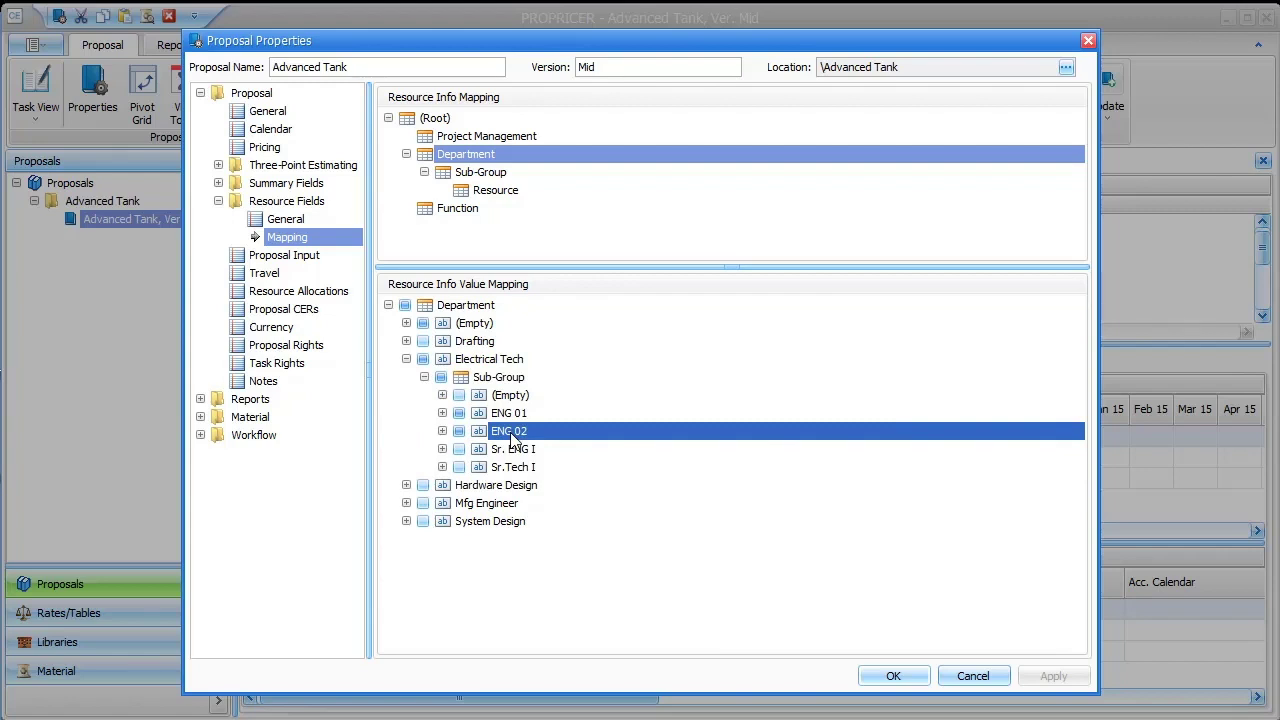
drag(549, 265, 549, 242)
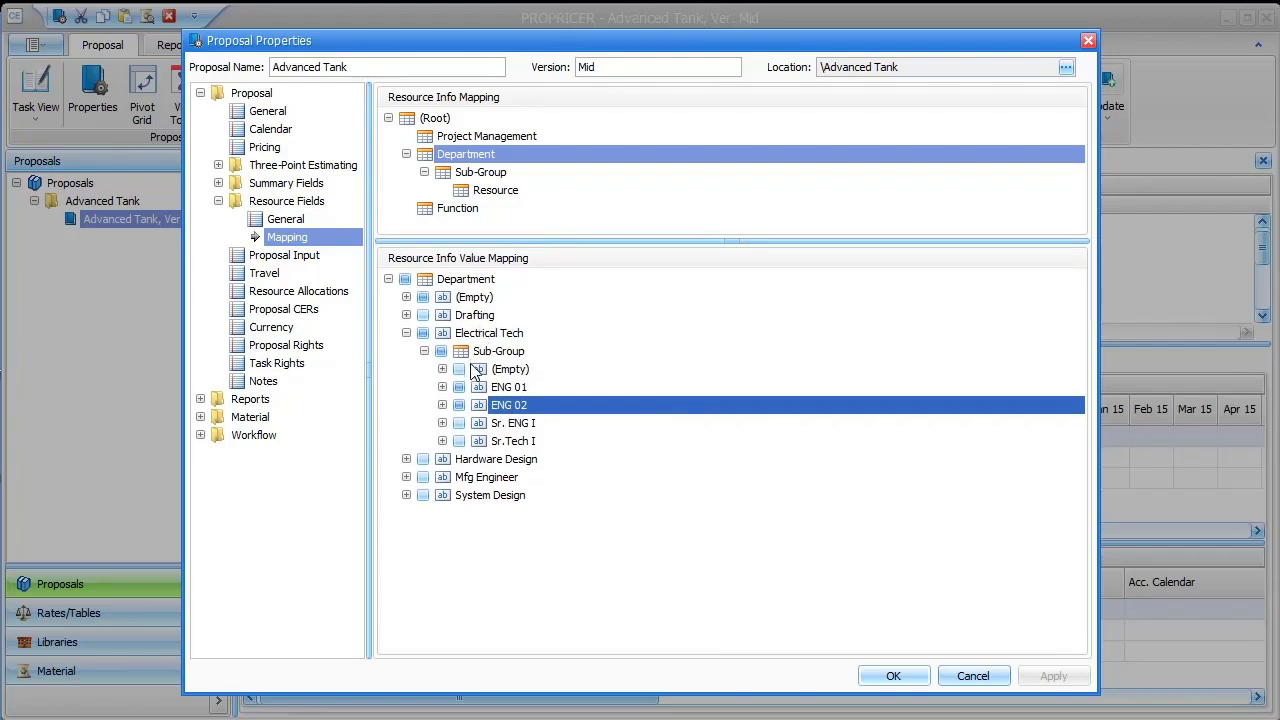
click(509, 388)
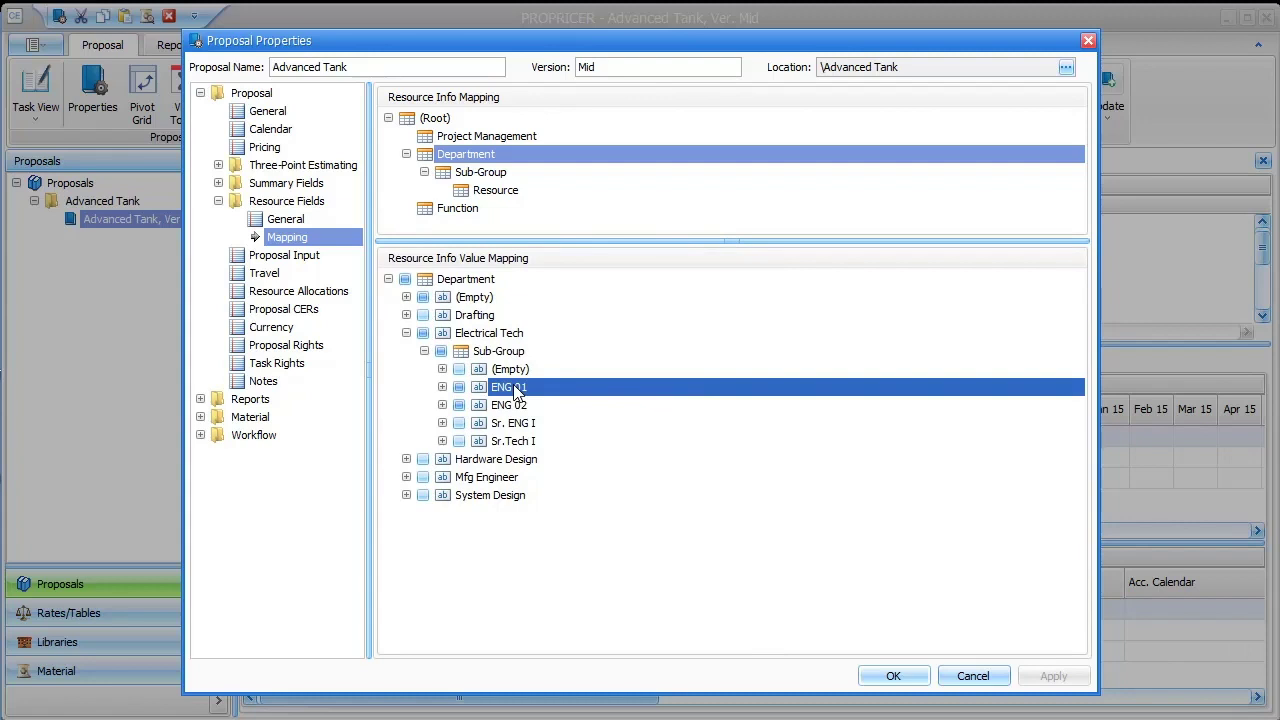
click(513, 404)
click(514, 392)
Step: Examine which resources are mapped to Electrical Tech's ENG 01 sub-group, including Operations Associate and TechOps Eng, and collapse that branch
click(443, 388)
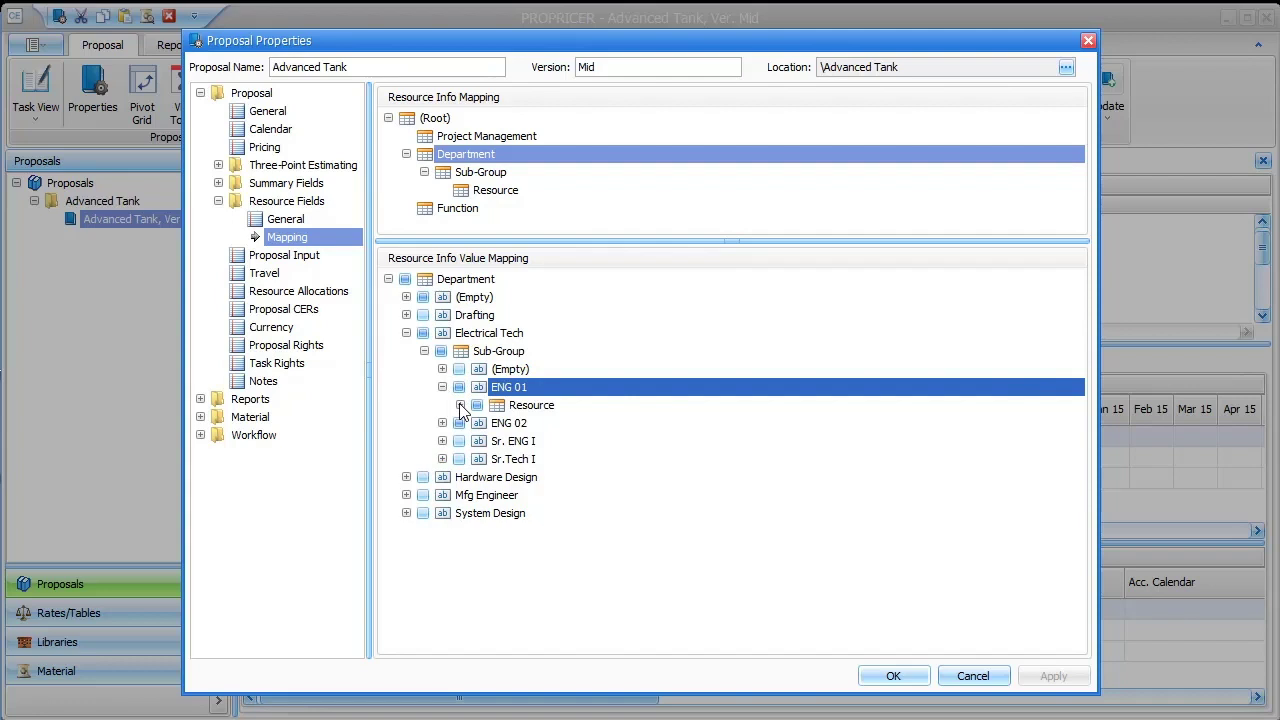
click(461, 405)
drag(1081, 468, 1078, 565)
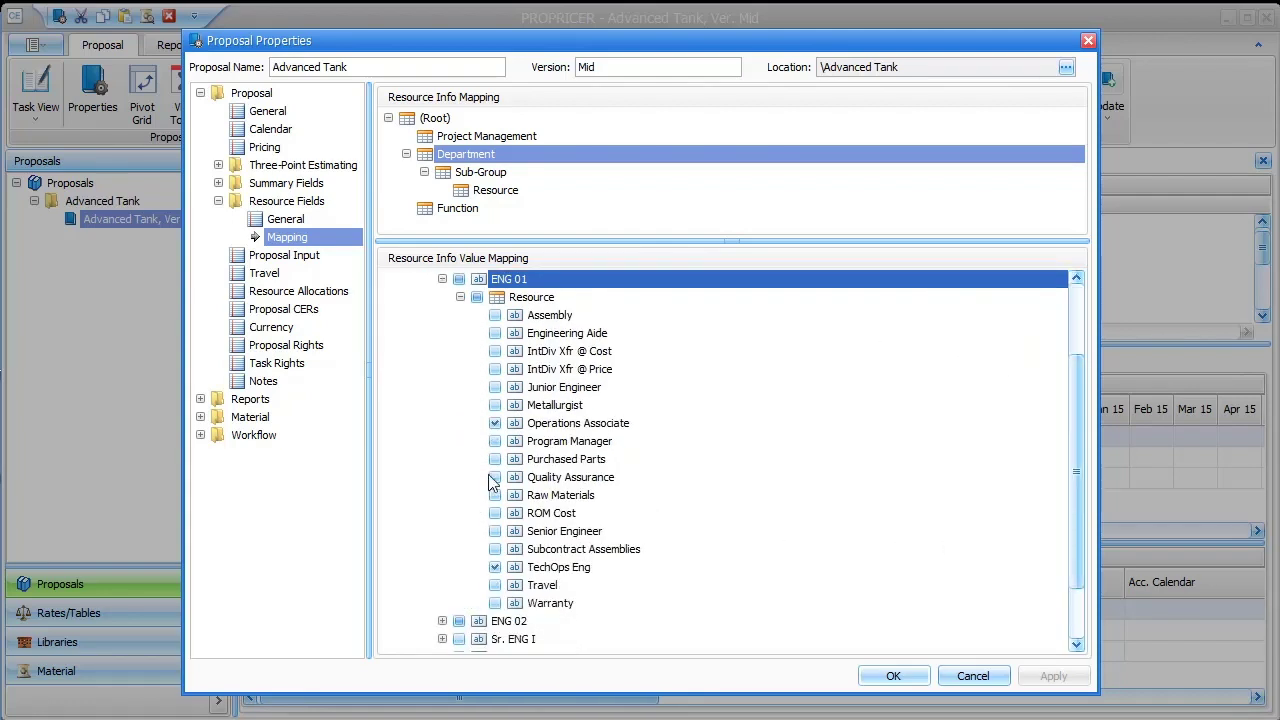
click(570, 428)
click(558, 569)
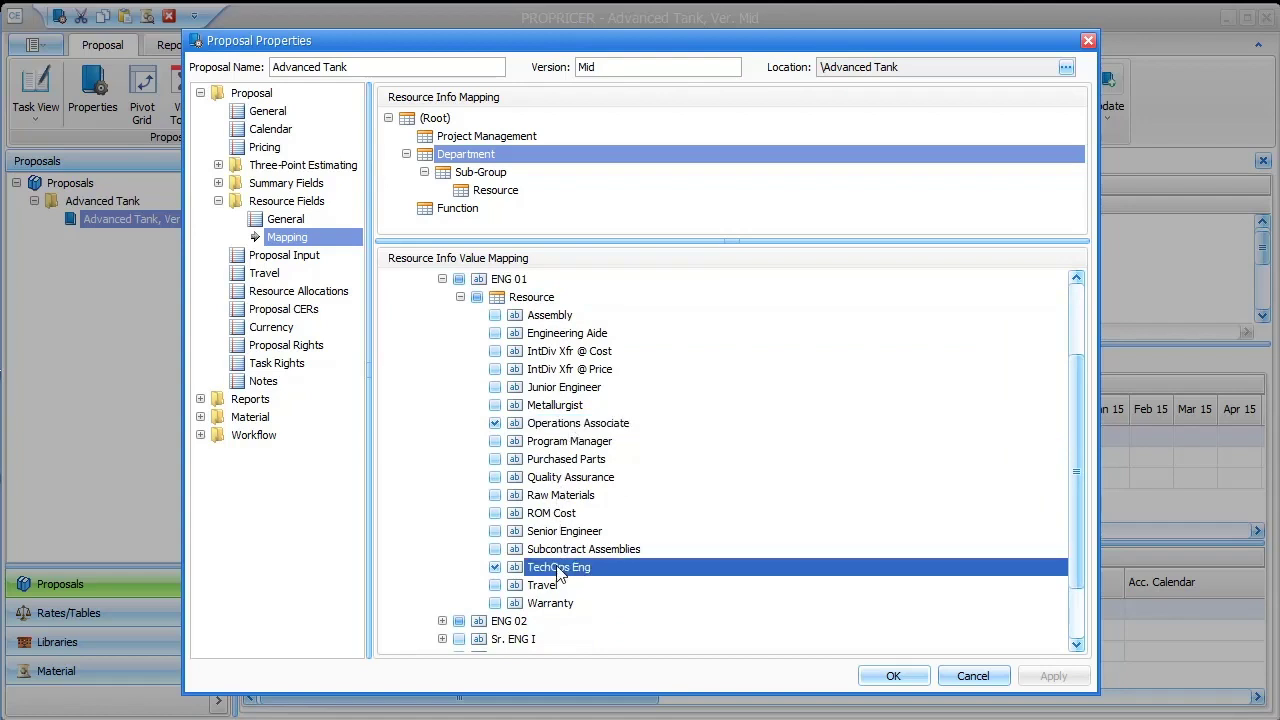
click(549, 426)
click(545, 569)
click(462, 299)
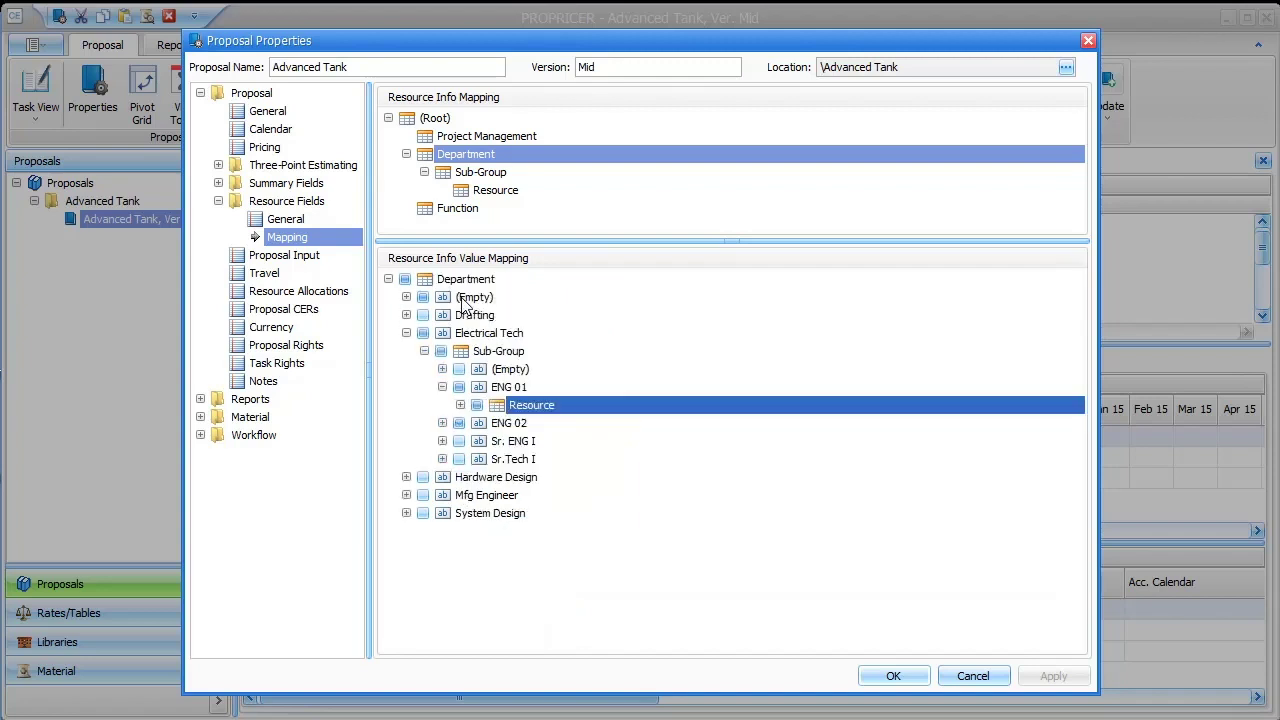
click(499, 390)
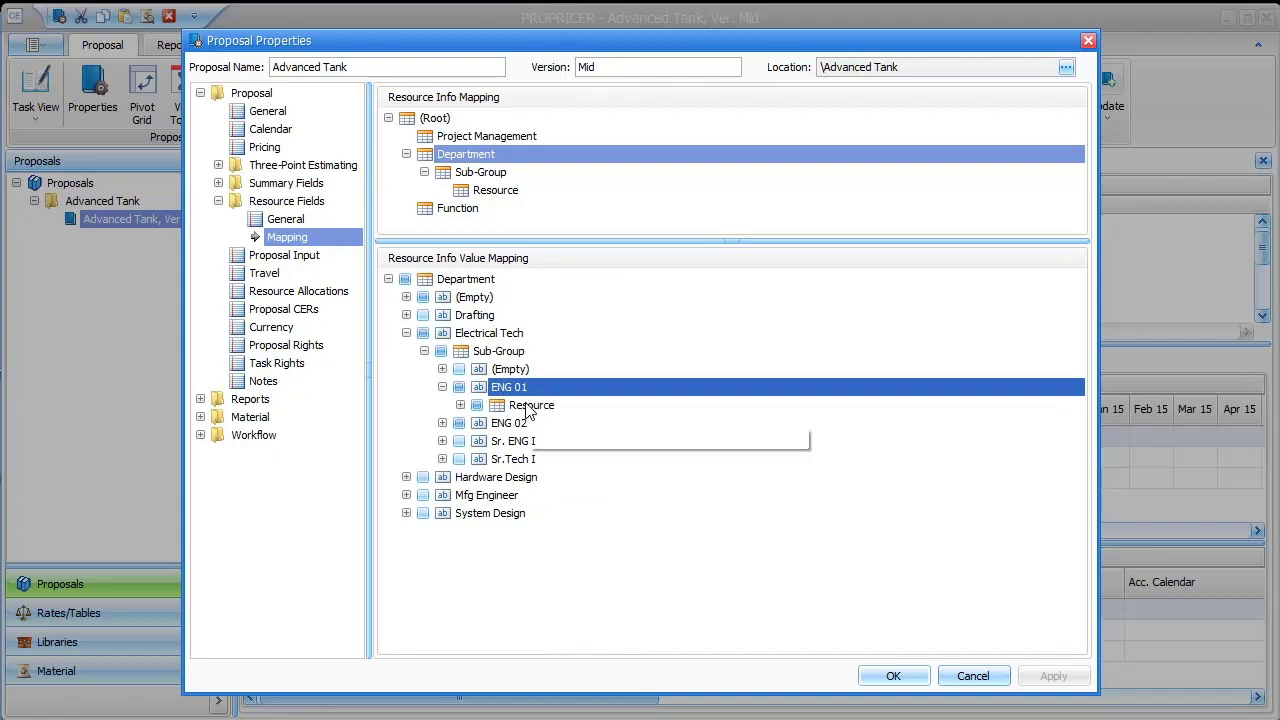
click(442, 388)
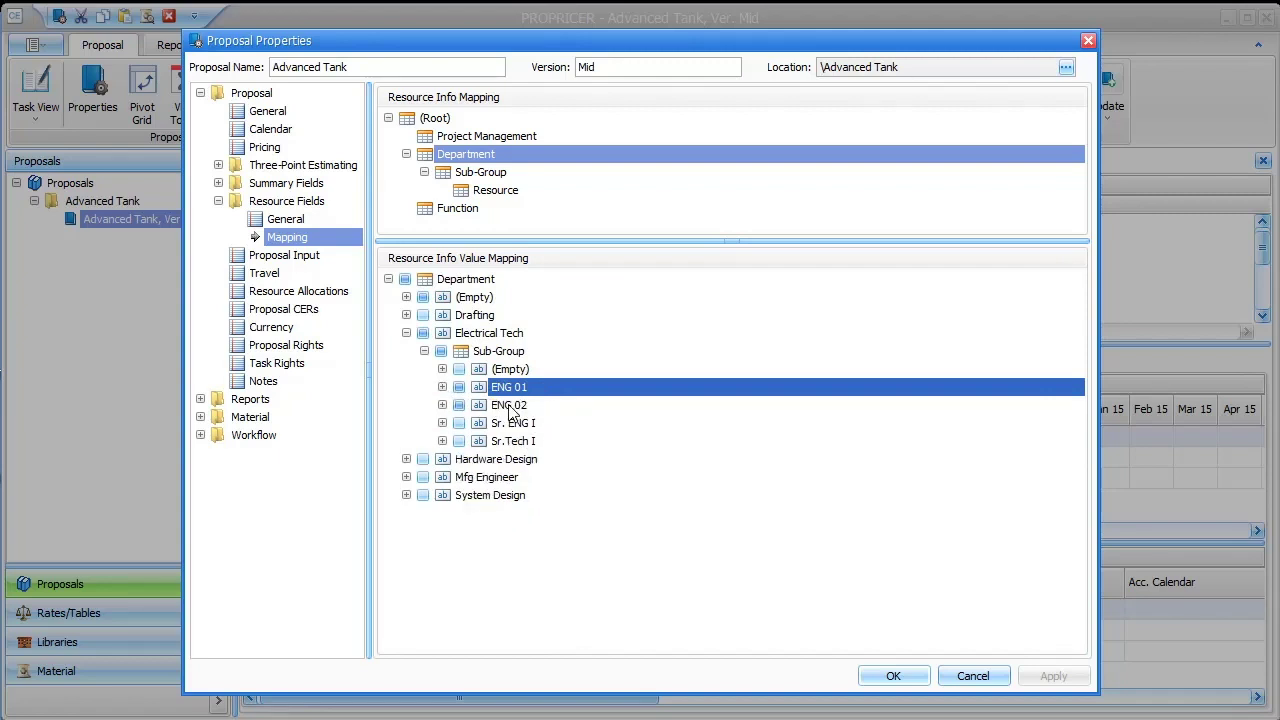
Step: Examine which resources are mapped to Electrical Tech's ENG 02 sub-group and collapse its resource list
click(447, 405)
click(443, 405)
click(460, 423)
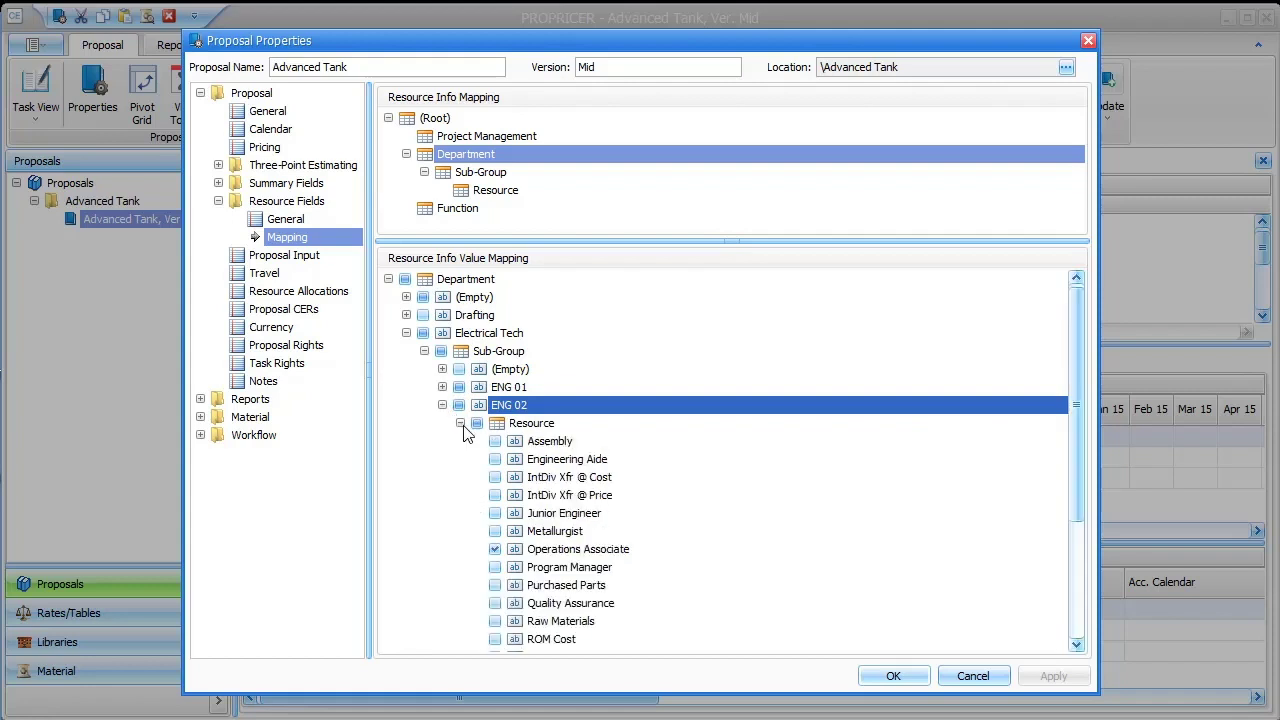
drag(1086, 500, 1075, 555)
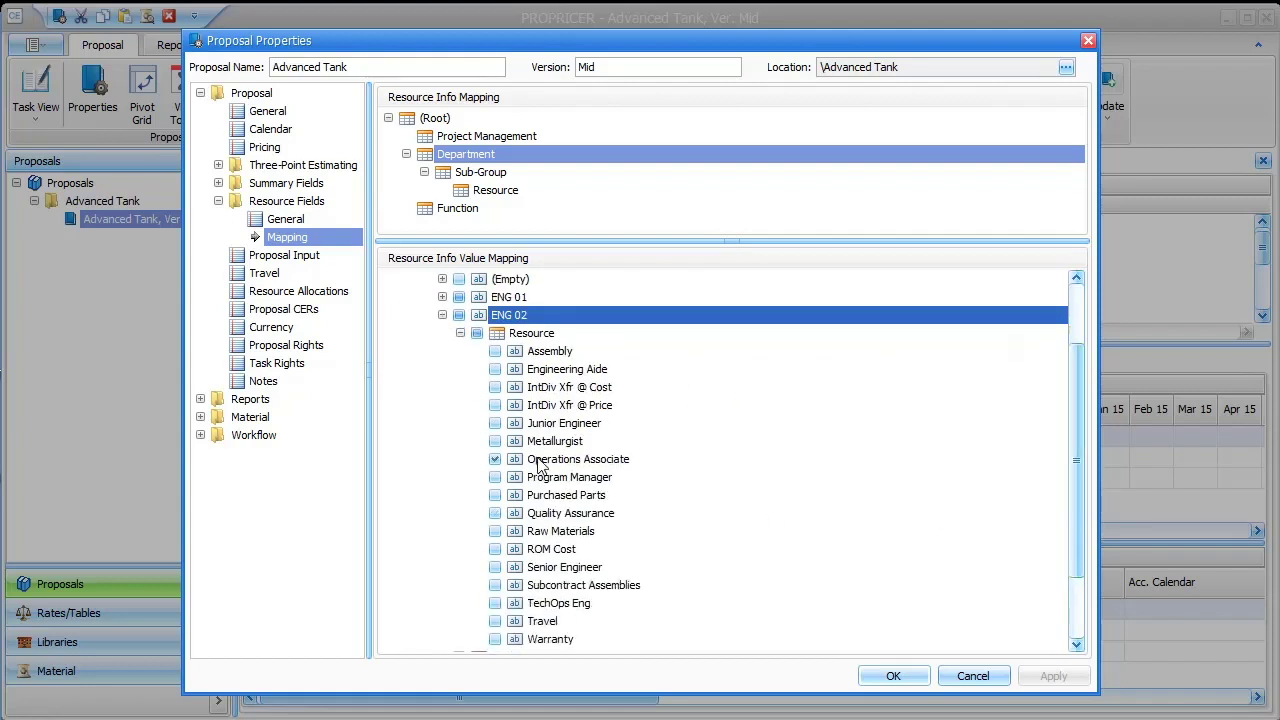
click(540, 459)
click(460, 333)
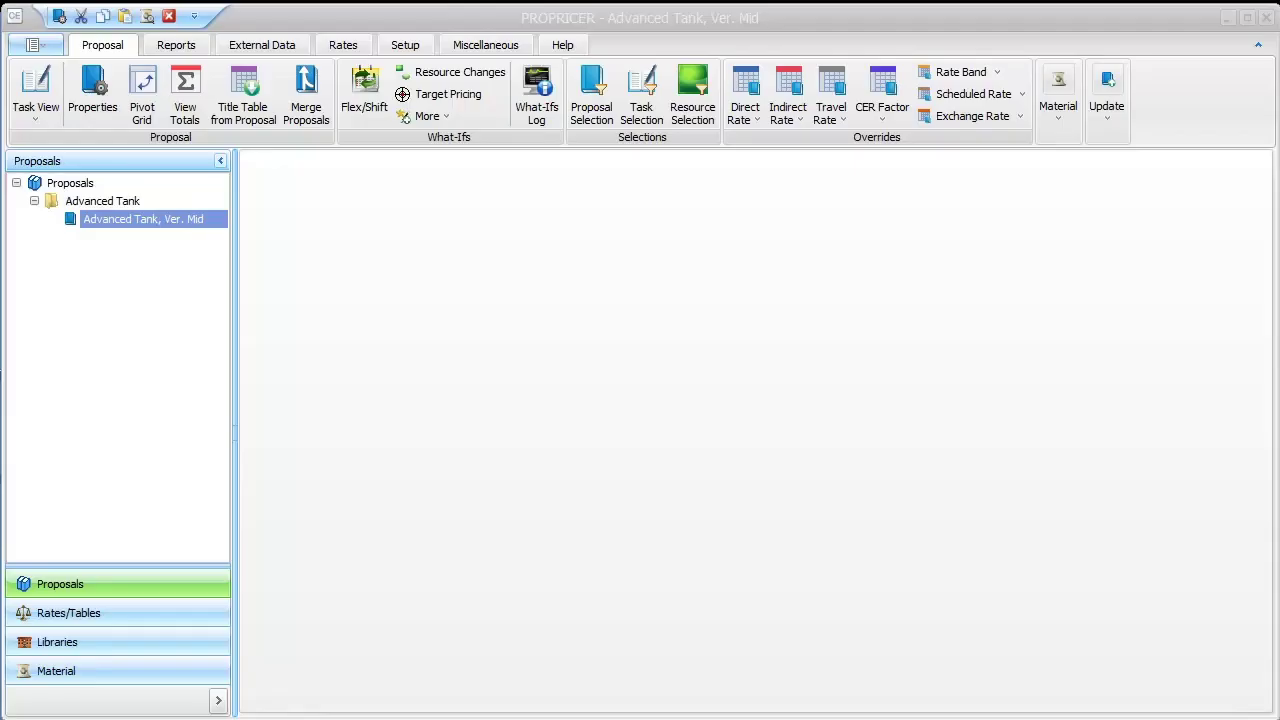
Step: Open the task view of the Advanced Tank, Ver. Mid proposal, enlarge the resources area and select TASK XYZ
click(175, 230)
double_click(175, 230)
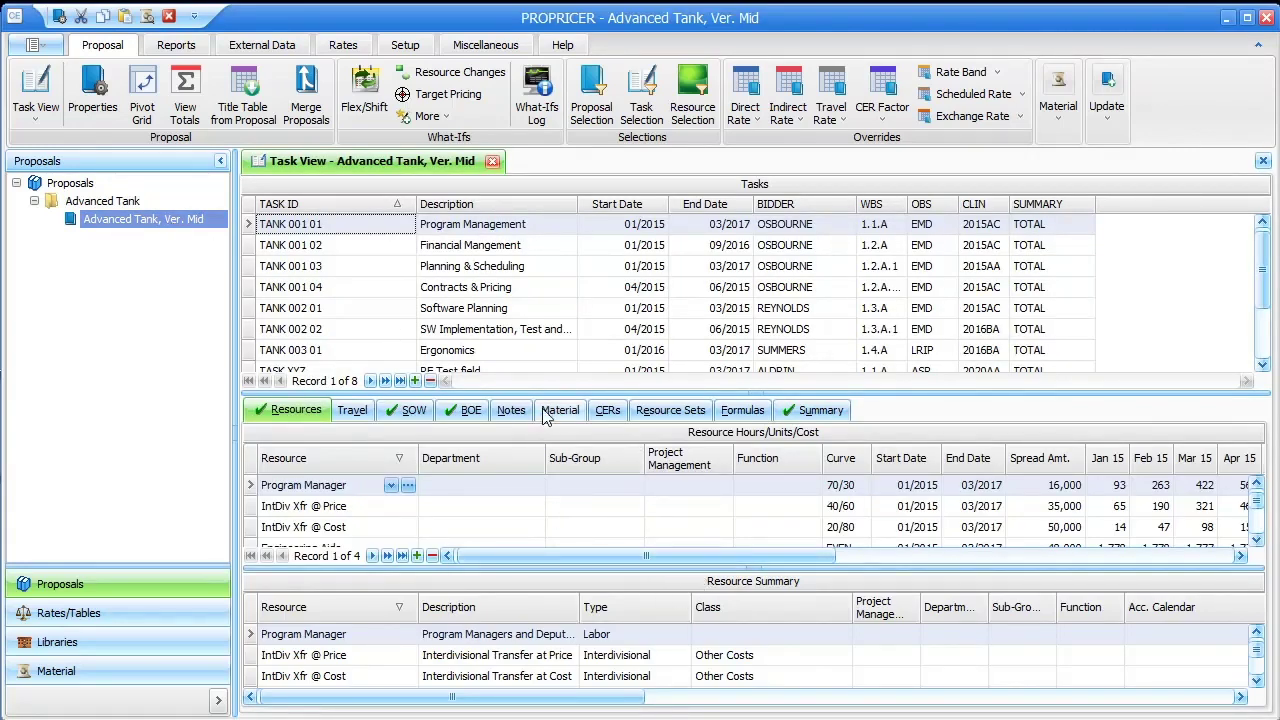
drag(549, 394, 549, 358)
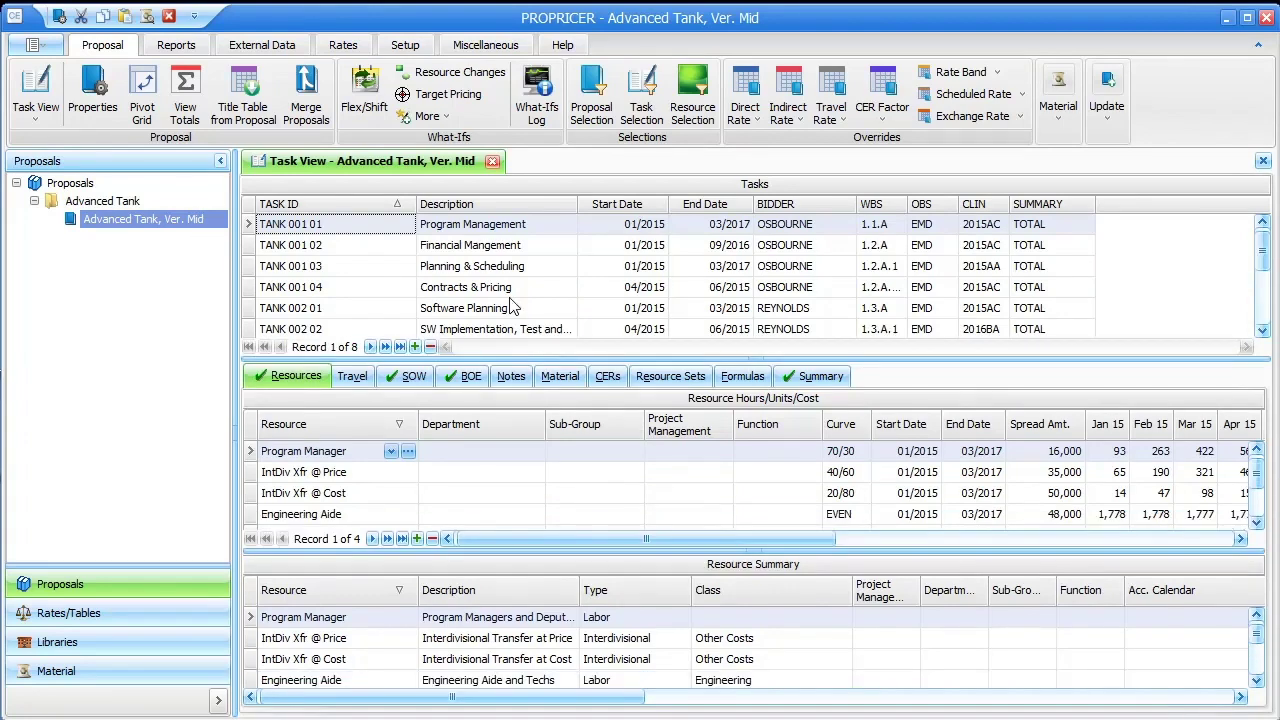
scroll(505, 290, down, 2)
click(249, 289)
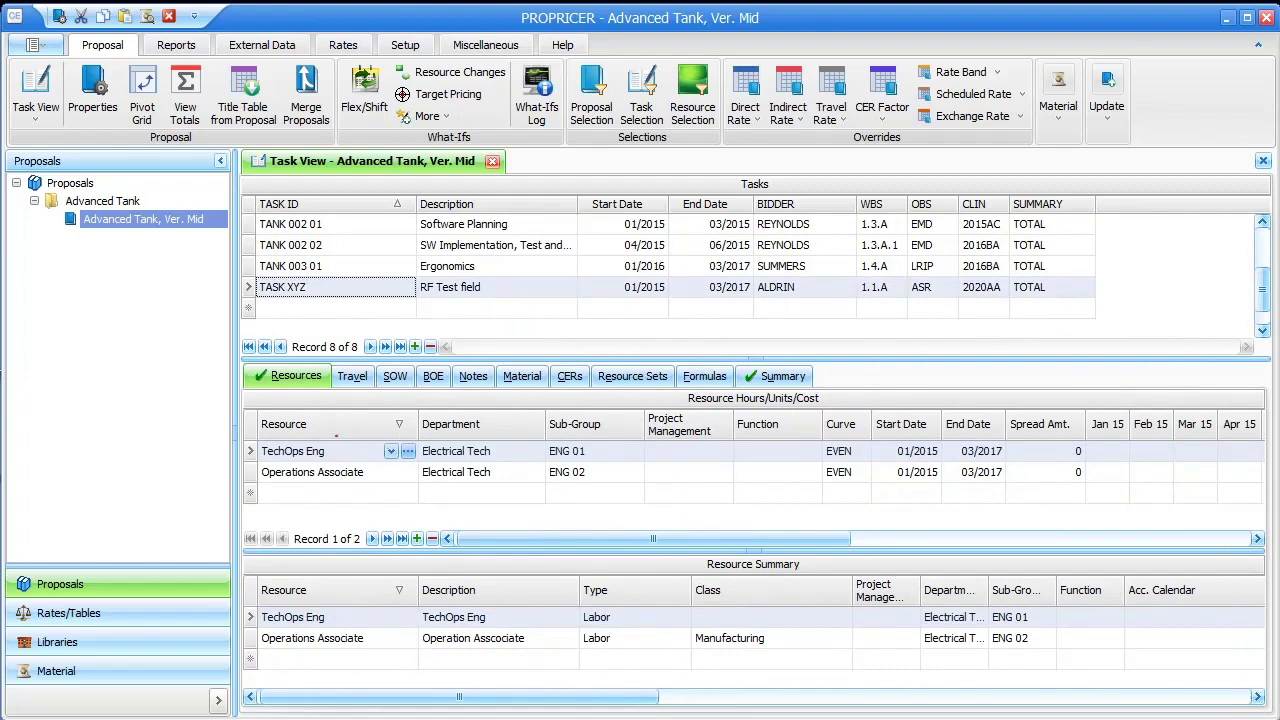
Step: Review the available resource mappings for TASK XYZ's first resource and accept the Electrical Tech, ENG 01, TechOps Eng mapping
mouse_move(257, 437)
mouse_down()
mouse_move(259, 472)
mouse_move(424, 506)
mouse_up()
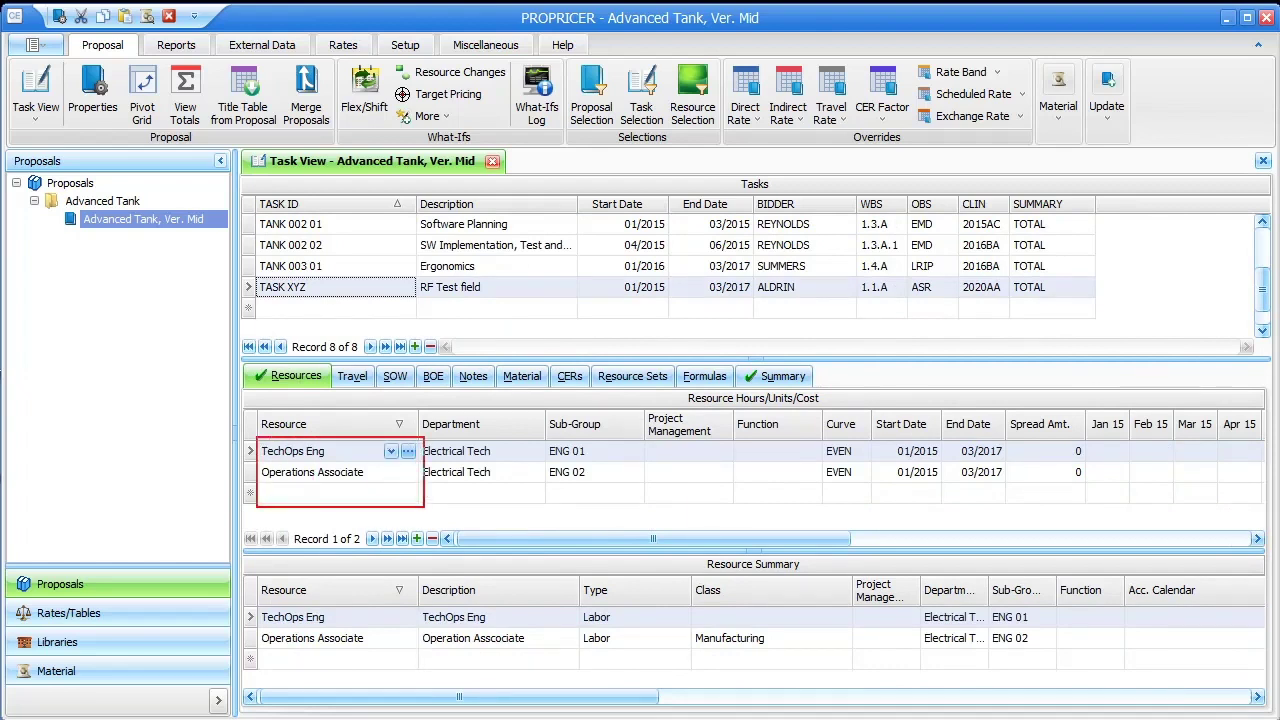
drag(396, 441, 424, 467)
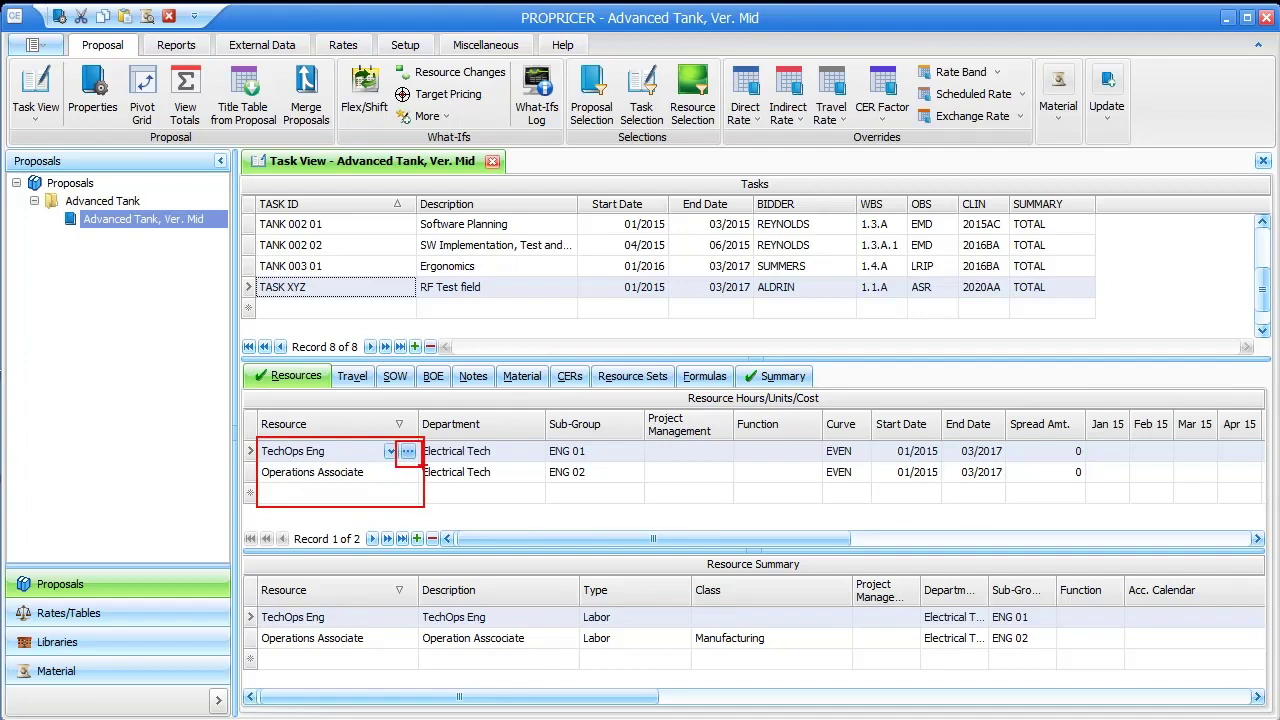
click(408, 452)
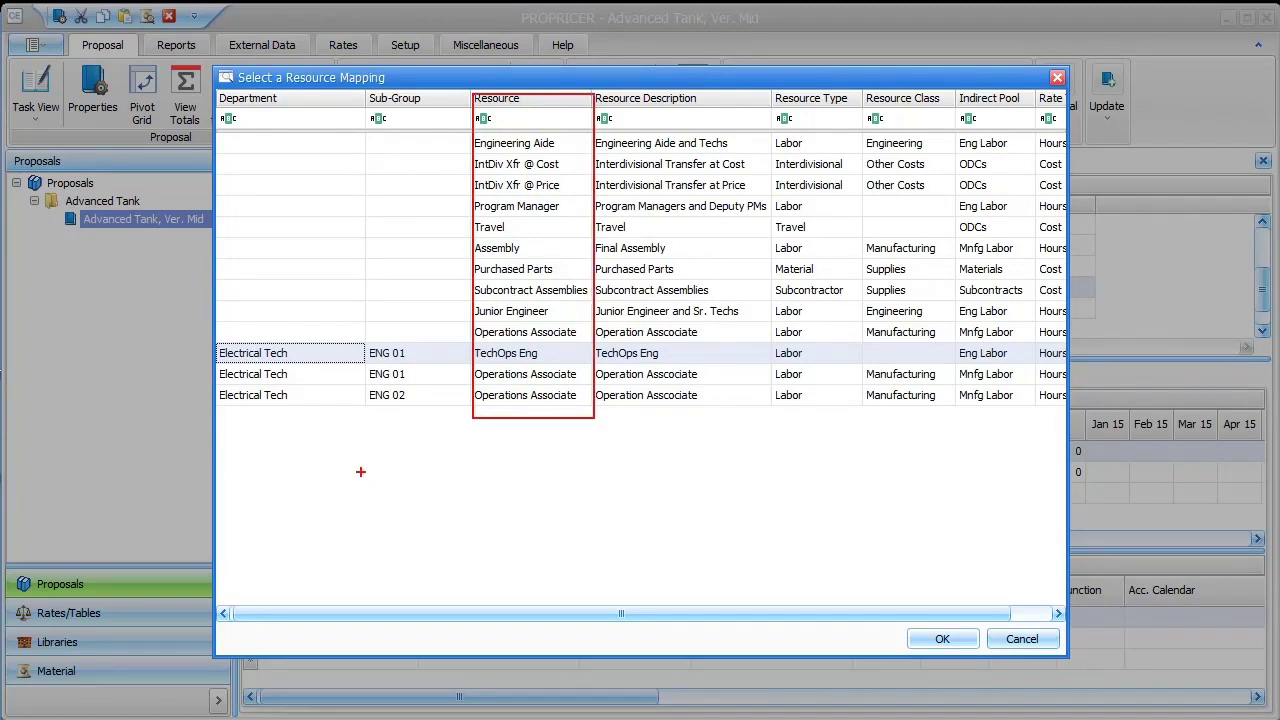
mouse_move(220, 101)
mouse_down()
mouse_move(478, 133)
mouse_move(1049, 132)
mouse_up()
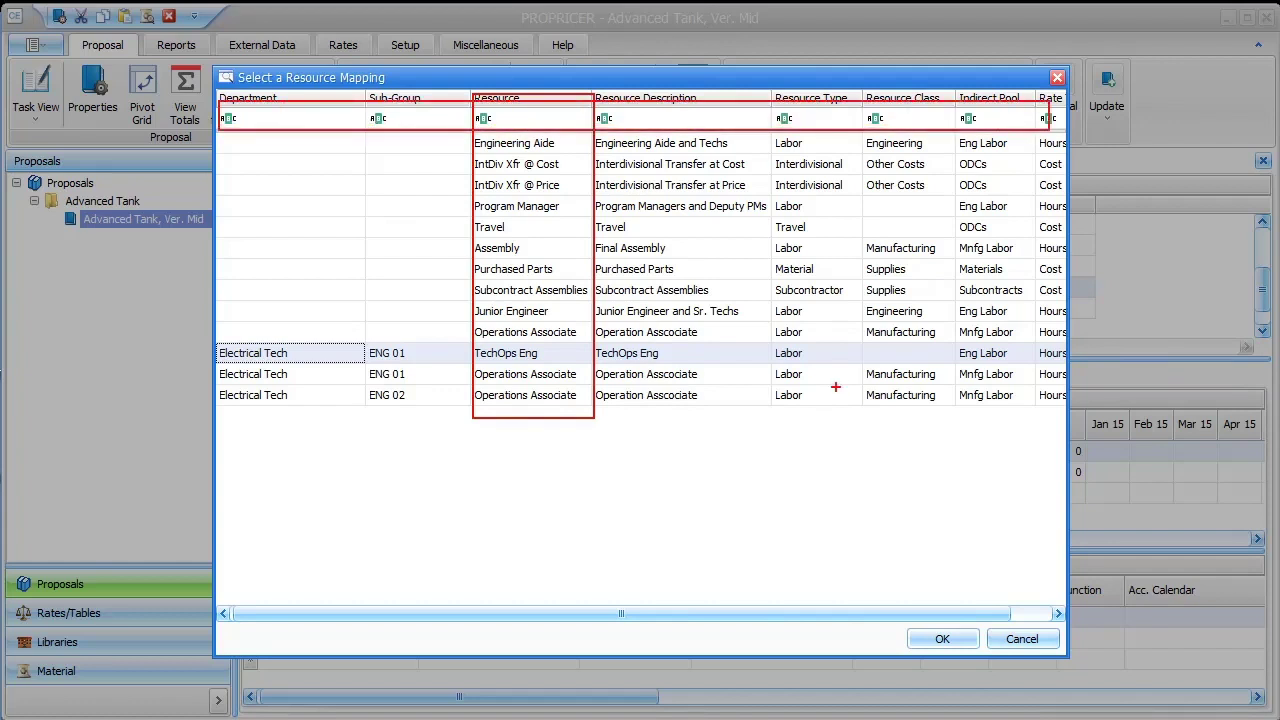
key(Escape)
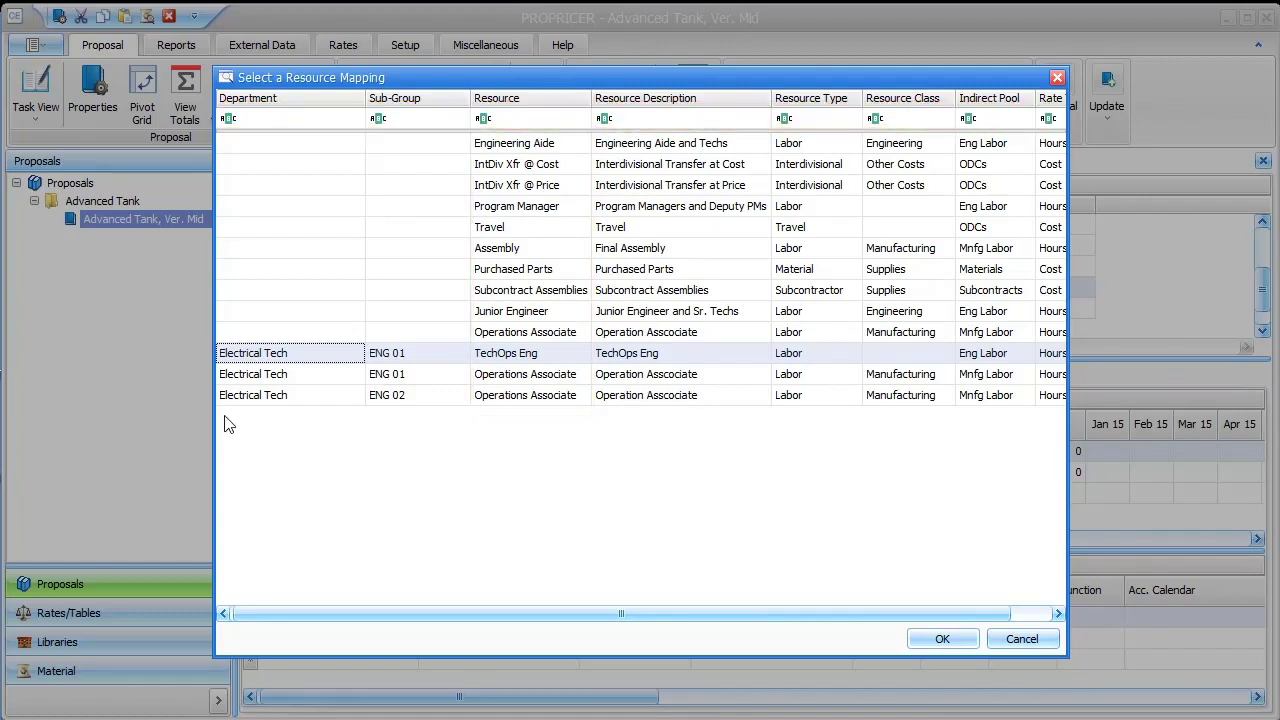
mouse_move(217, 340)
mouse_down()
mouse_move(246, 409)
mouse_move(341, 409)
mouse_up()
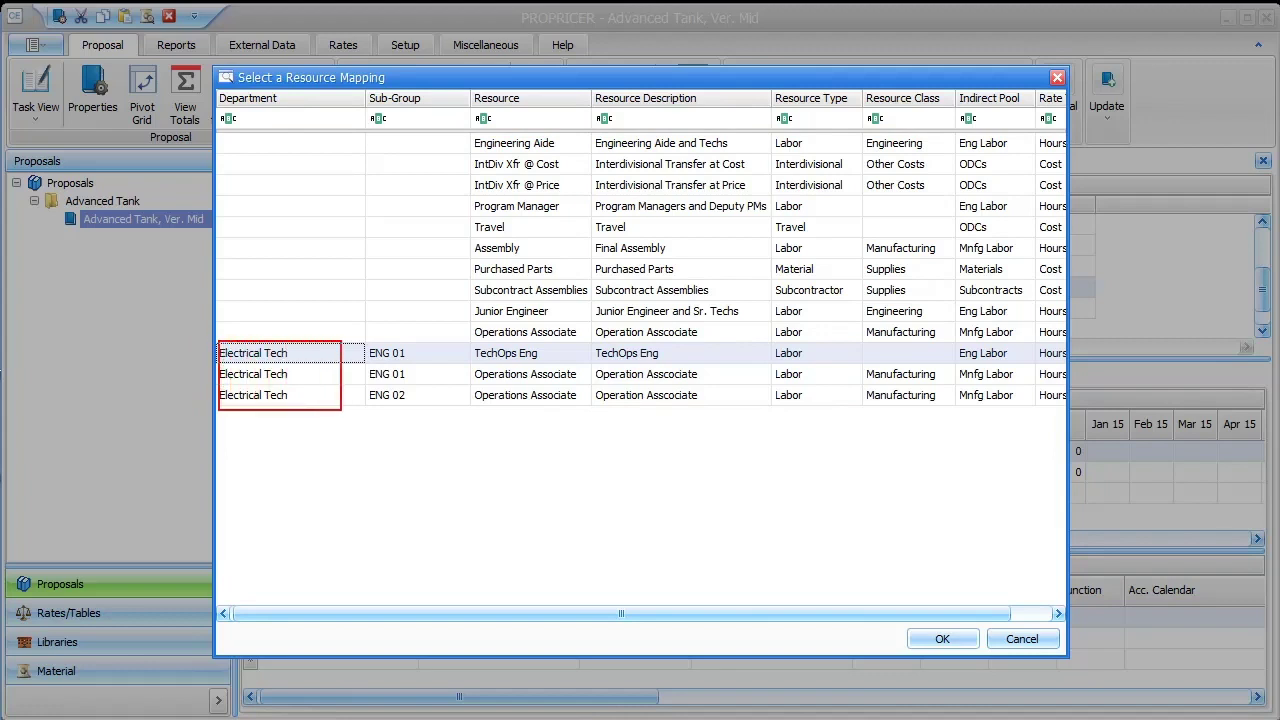
mouse_move(363, 341)
mouse_down()
mouse_move(390, 408)
mouse_move(438, 409)
mouse_up()
mouse_move(474, 352)
mouse_down()
mouse_move(588, 365)
mouse_move(589, 385)
mouse_up()
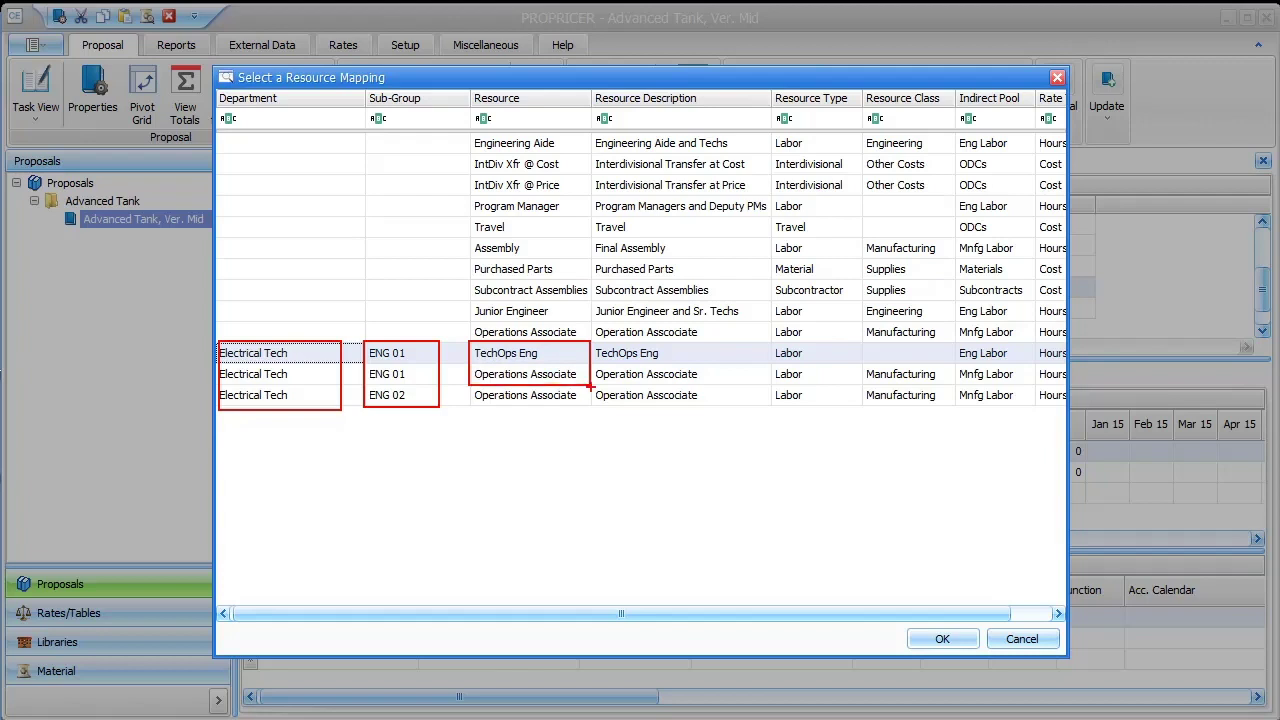
key(Escape)
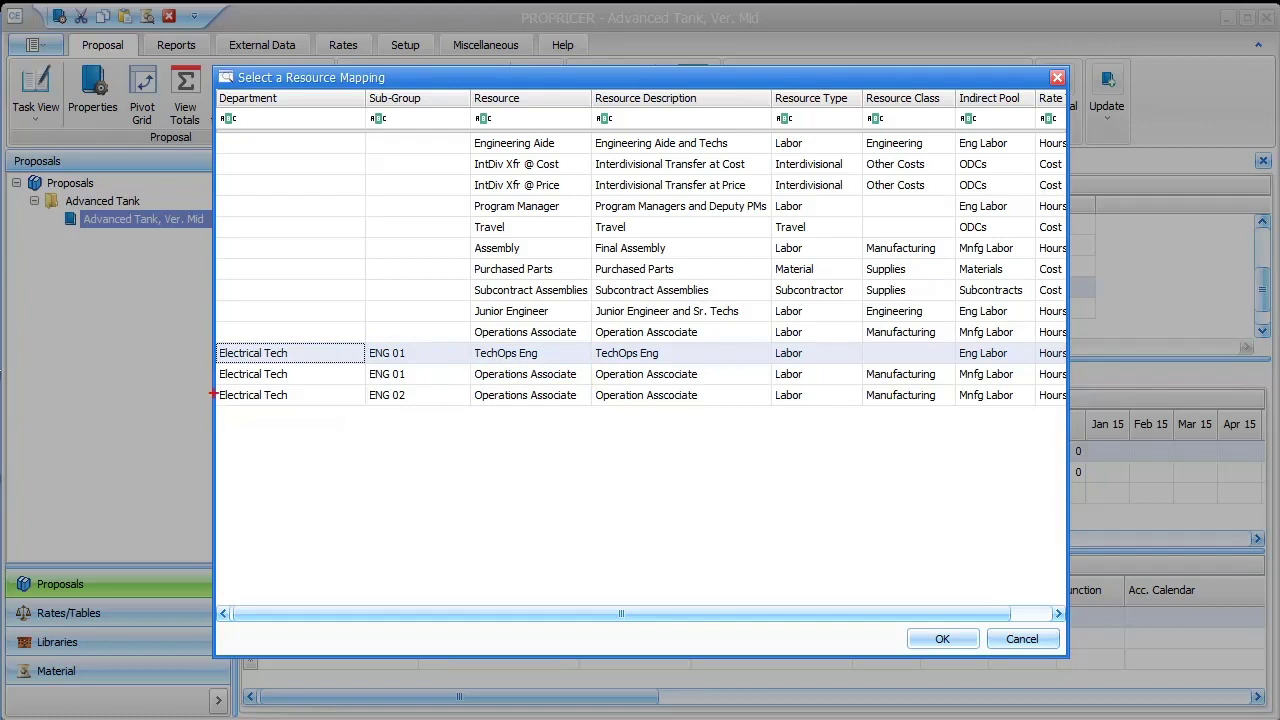
mouse_move(214, 342)
mouse_down()
mouse_move(370, 403)
mouse_move(588, 405)
mouse_up()
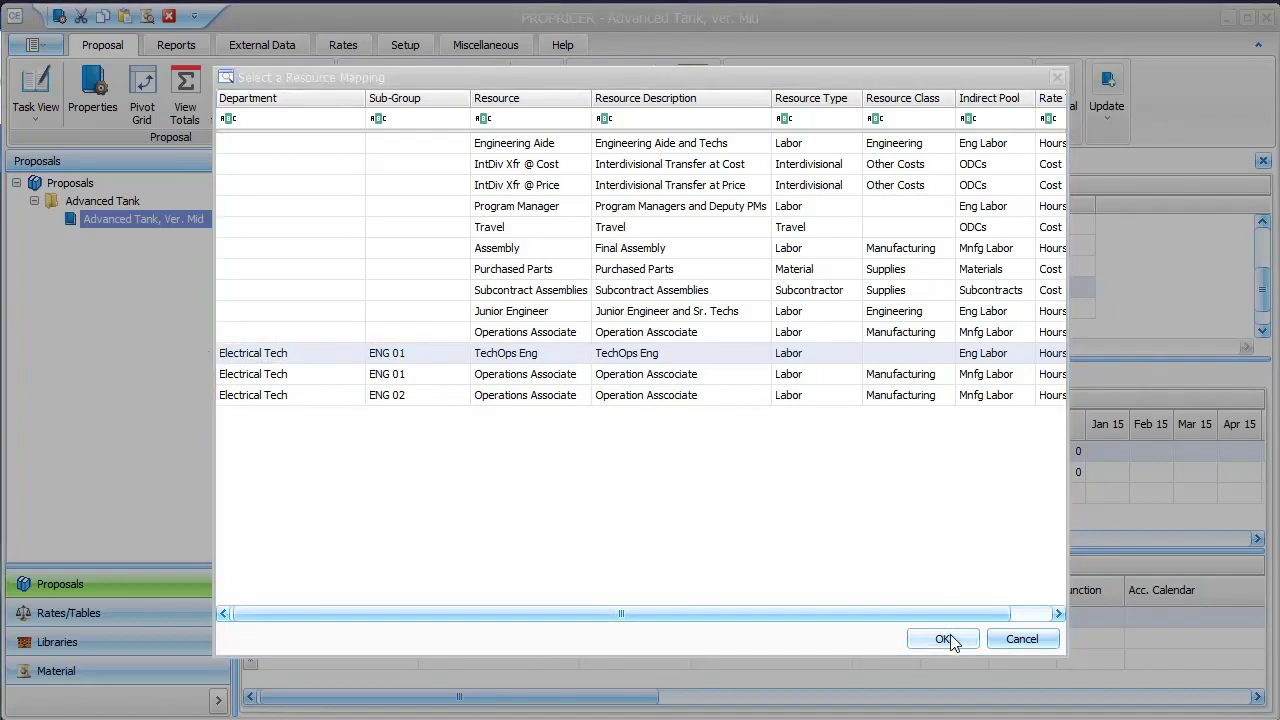
click(945, 639)
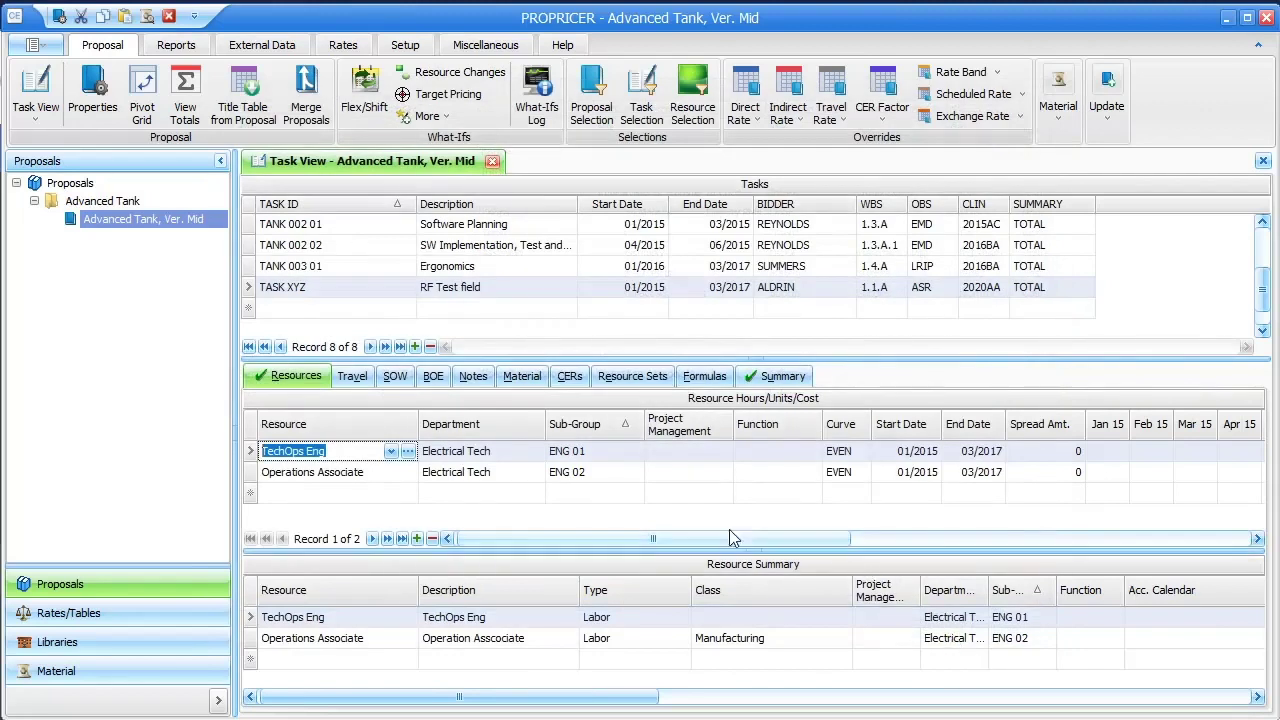
Step: Reorder the columns of the resource hours grid so Department and Sub-Group come before Resource
click(253, 474)
click(252, 455)
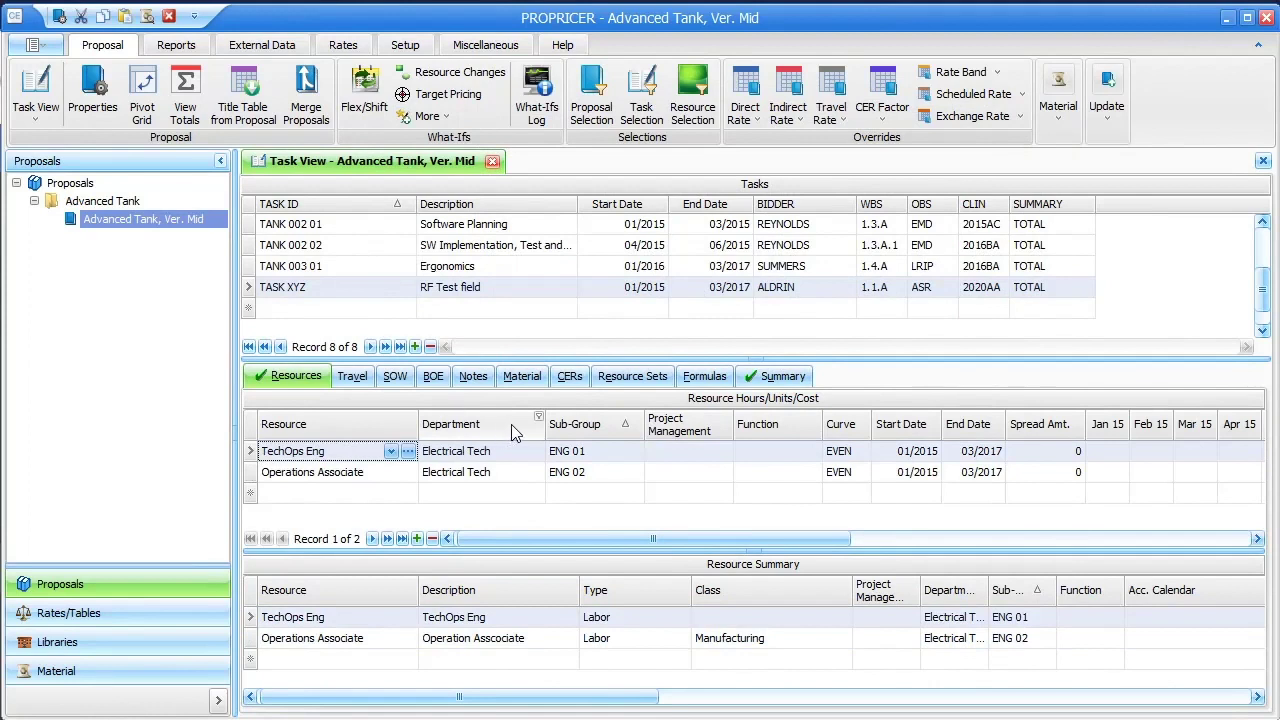
drag(511, 424, 303, 432)
drag(568, 428, 428, 432)
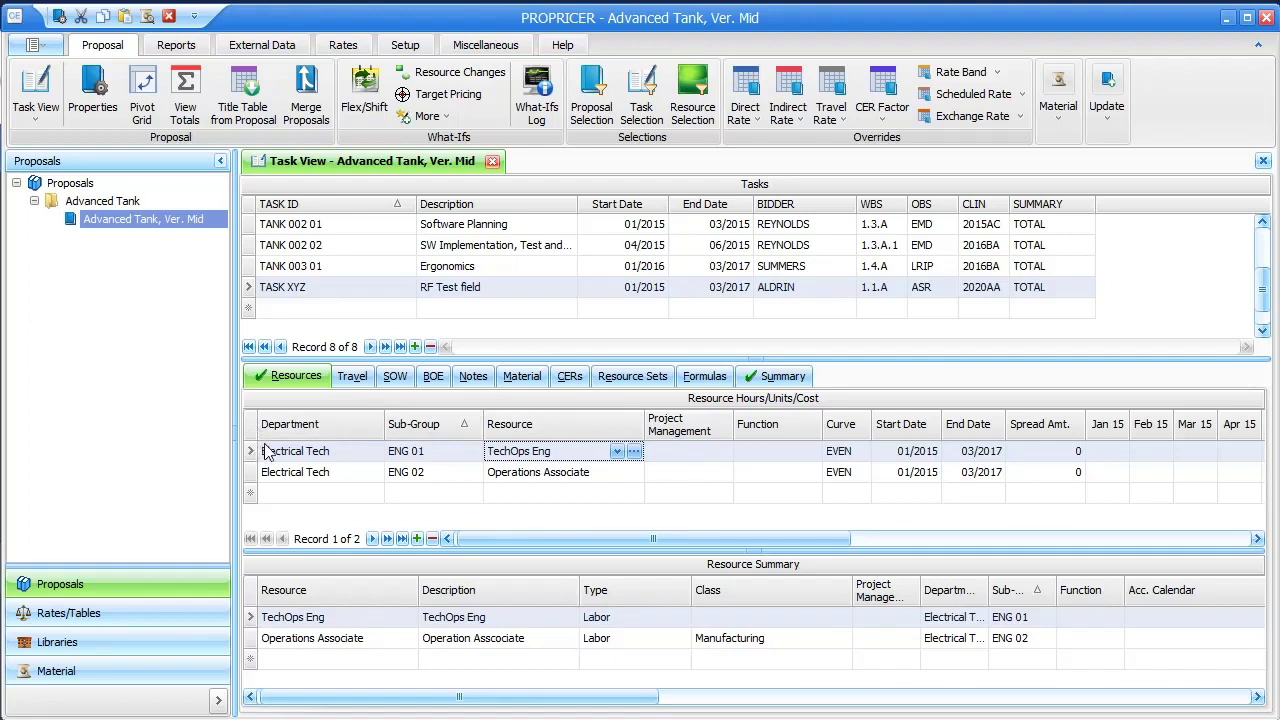
Step: Review the sub-groups available under Electrical Tech for TASK XYZ's TechOps Eng resource and pick ENG 01
click(379, 457)
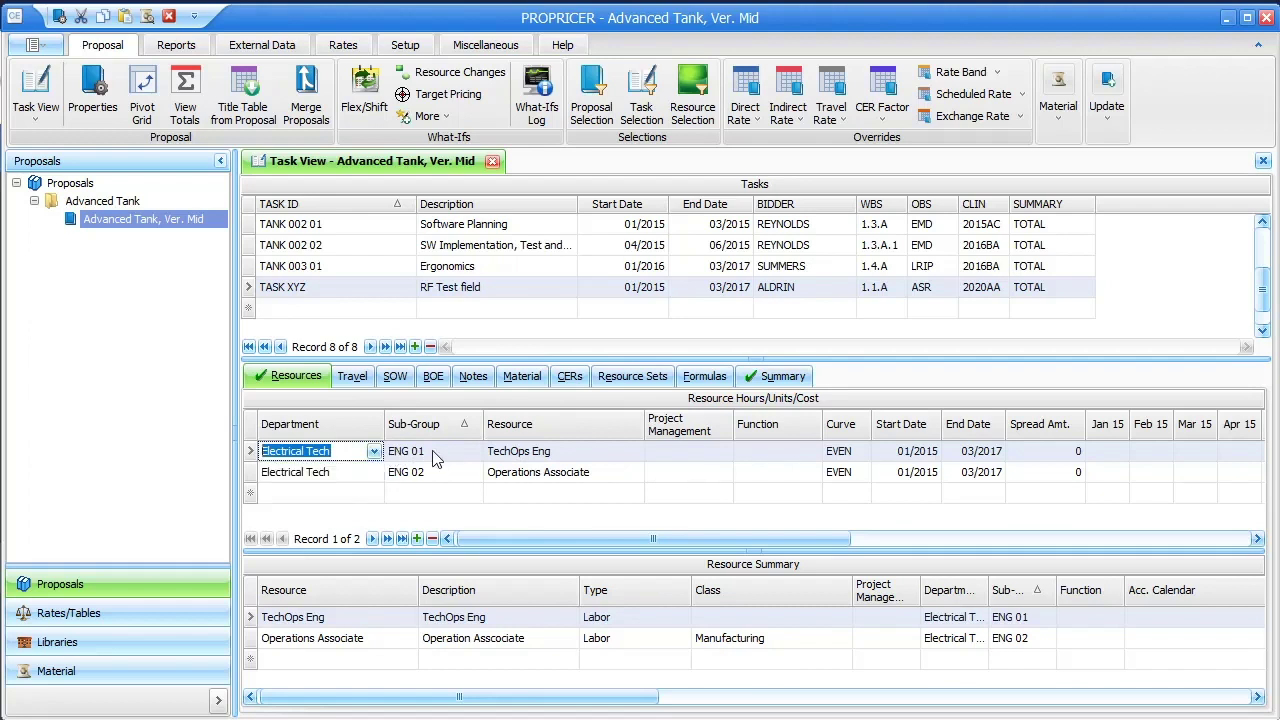
click(475, 455)
click(473, 452)
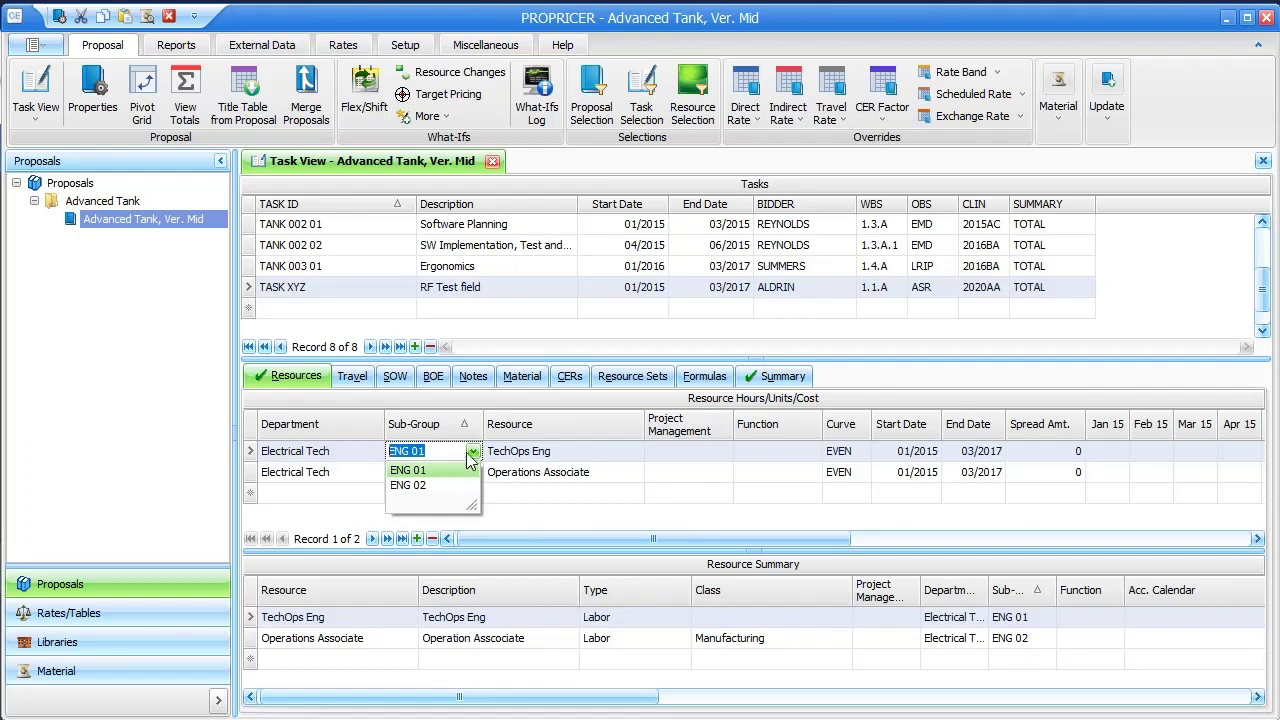
click(460, 470)
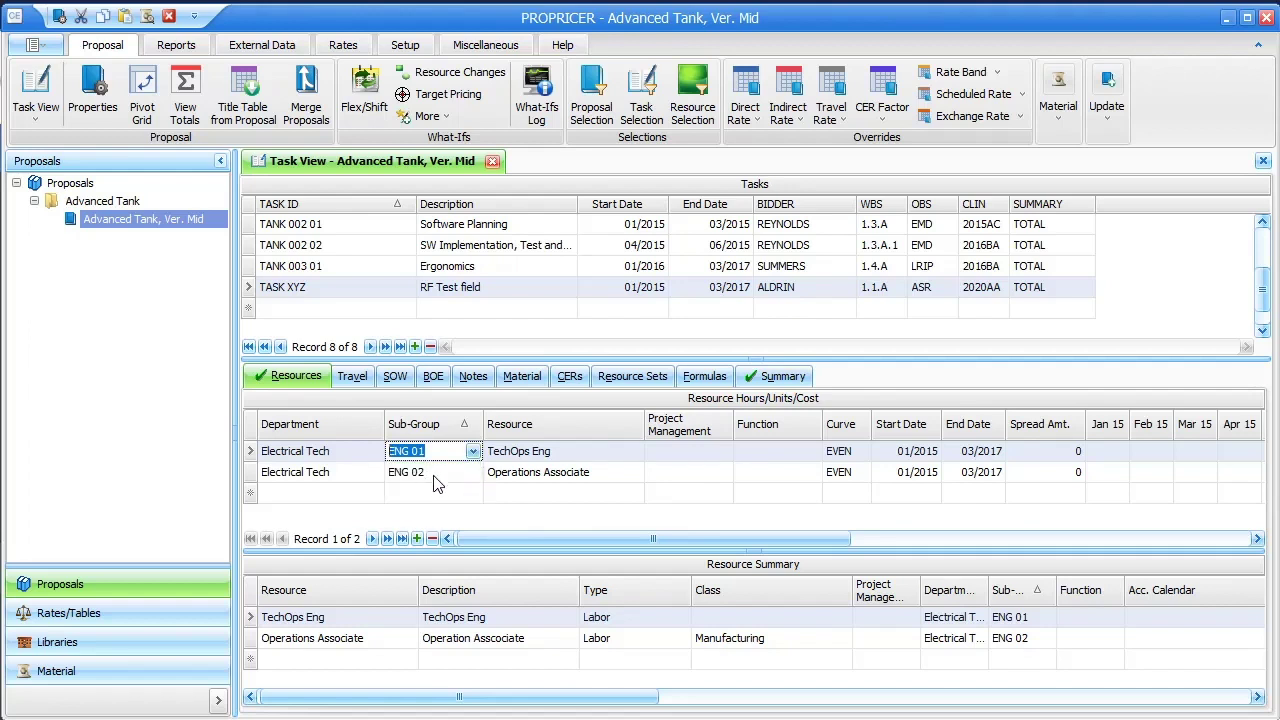
Step: Review the sub-group choices for the Operations Associate row, pick ENG 02, and check the Resource entries of both rows
click(470, 476)
click(472, 476)
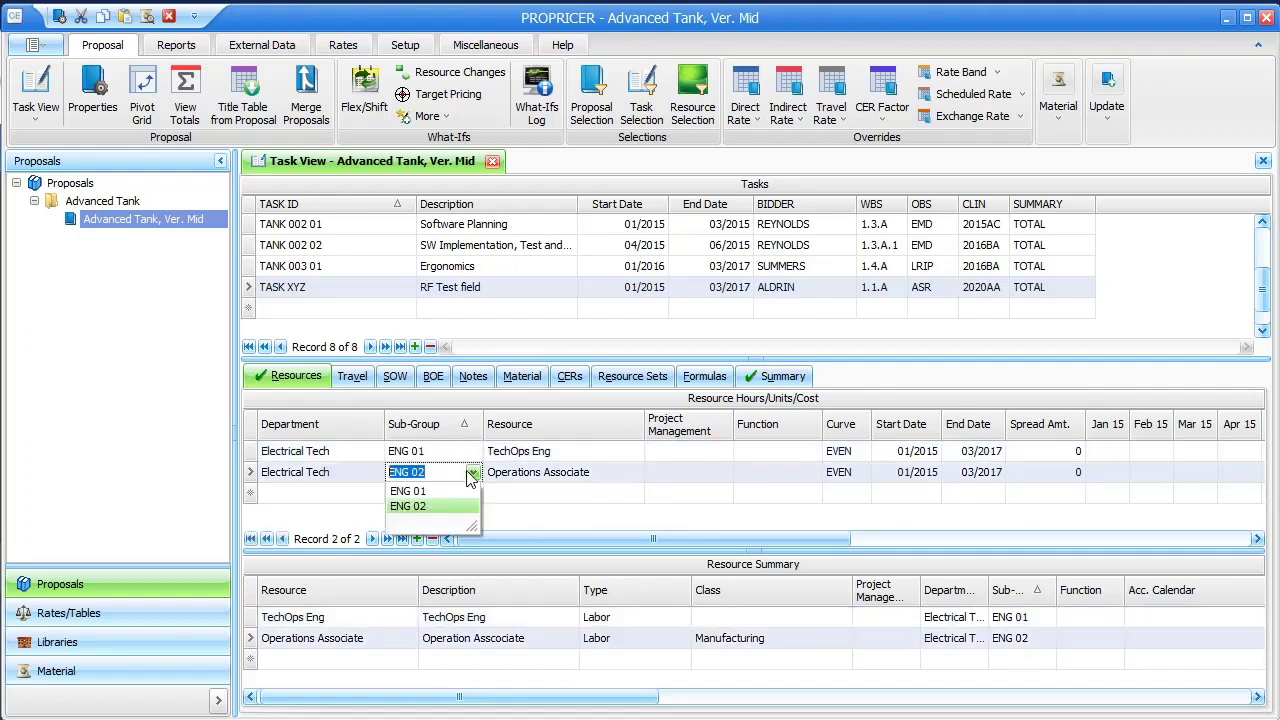
click(436, 510)
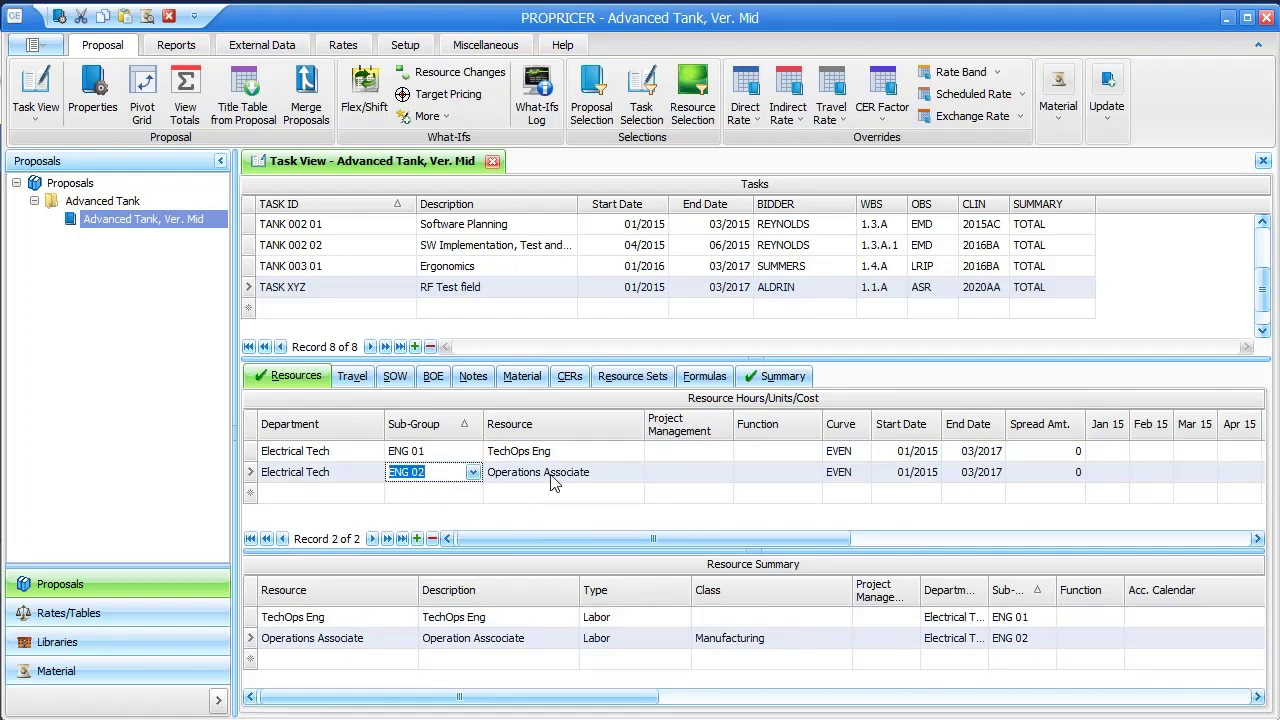
click(603, 480)
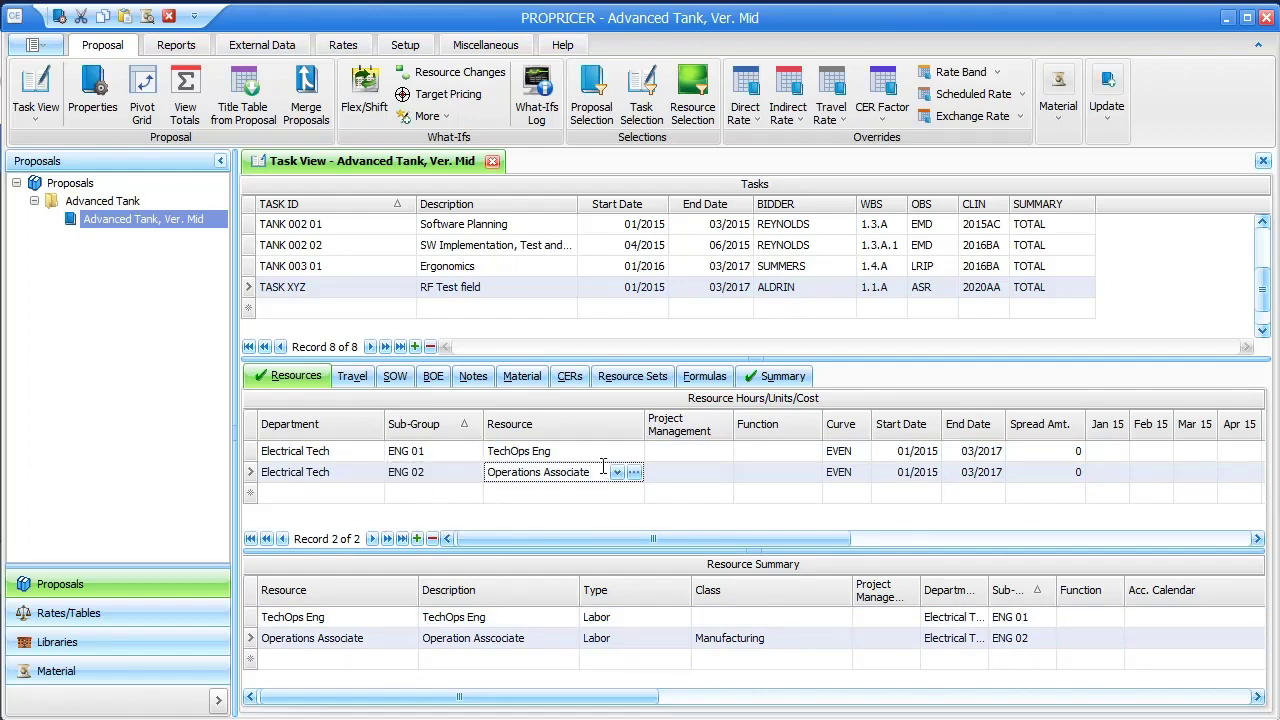
click(601, 452)
click(597, 474)
Step: Open the Resource Fields mapping in the proposal's properties and select Department in the mapping hierarchy
click(100, 105)
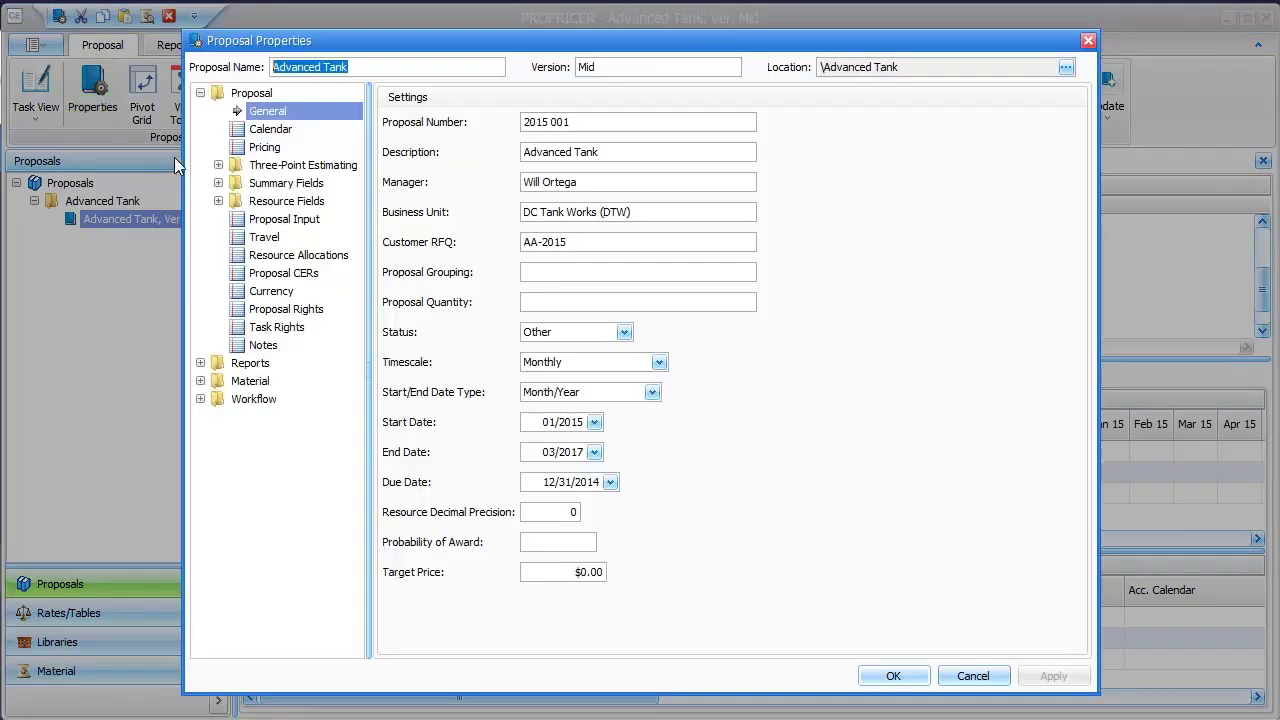
click(277, 205)
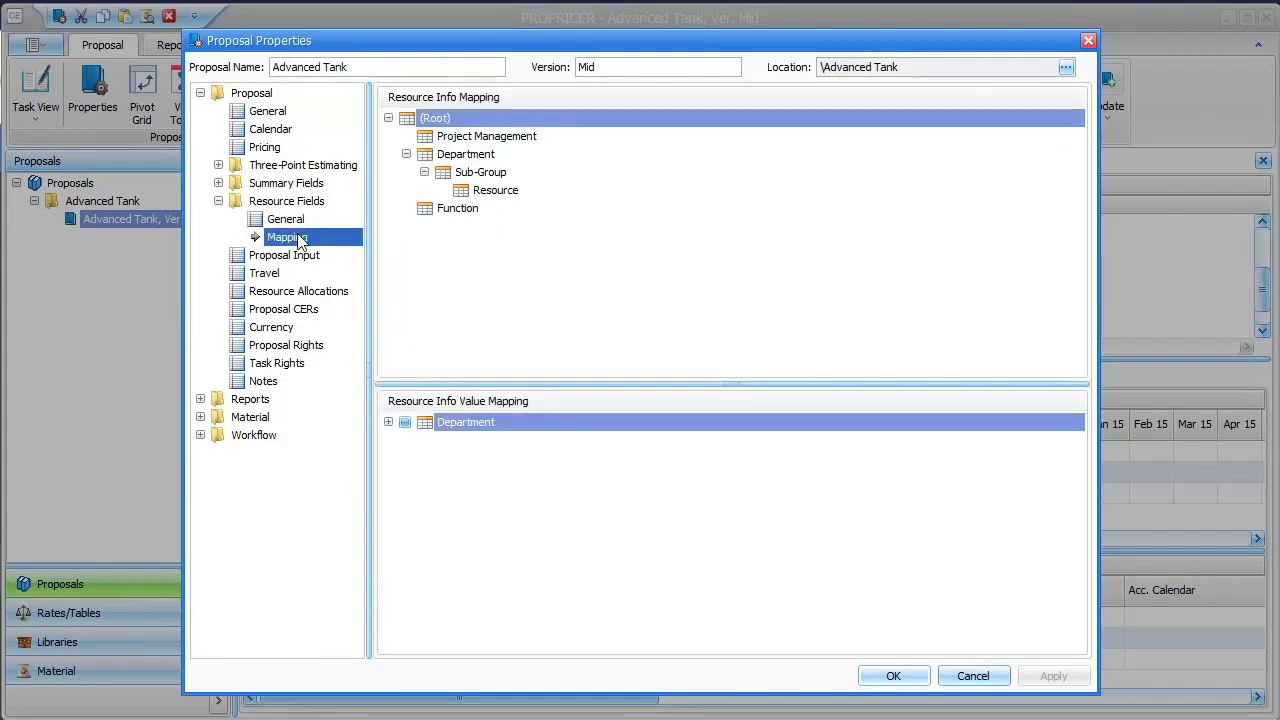
click(462, 157)
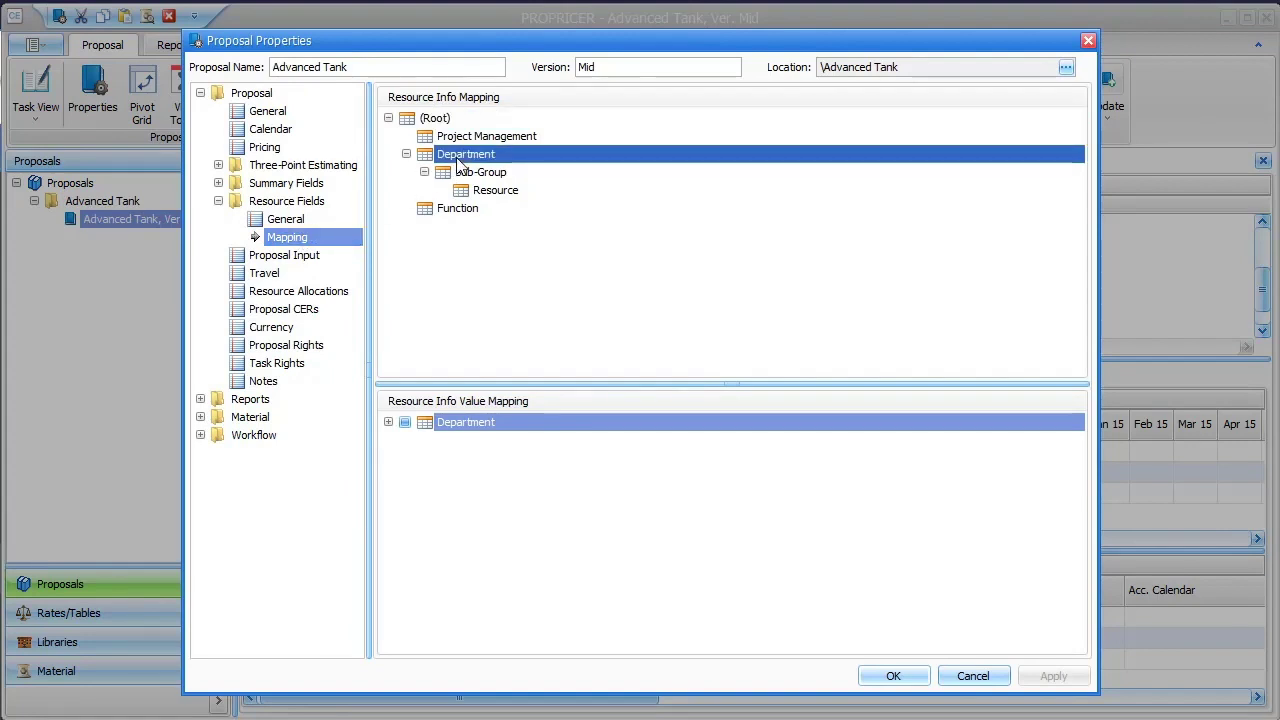
Step: Enlarge the Resource Info Value Mapping area and expand Department and Electrical Tech down to the Sub-Group values
drag(441, 383, 440, 298)
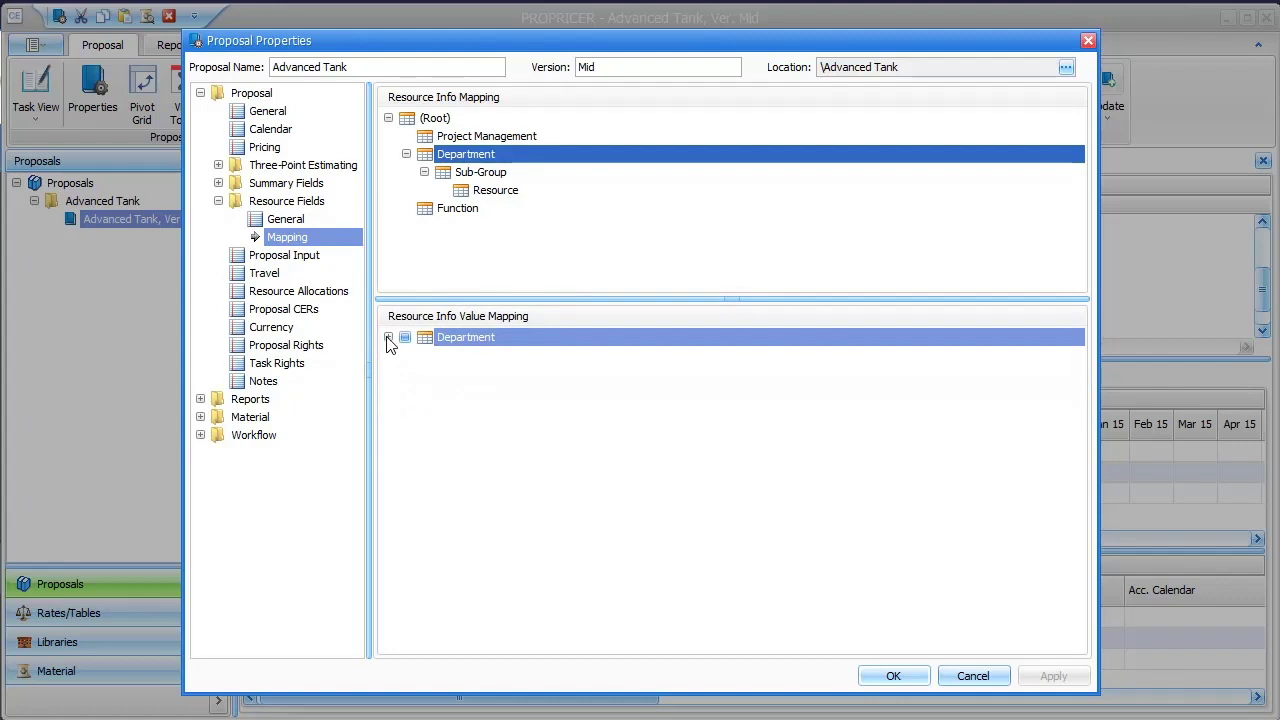
click(388, 337)
click(406, 391)
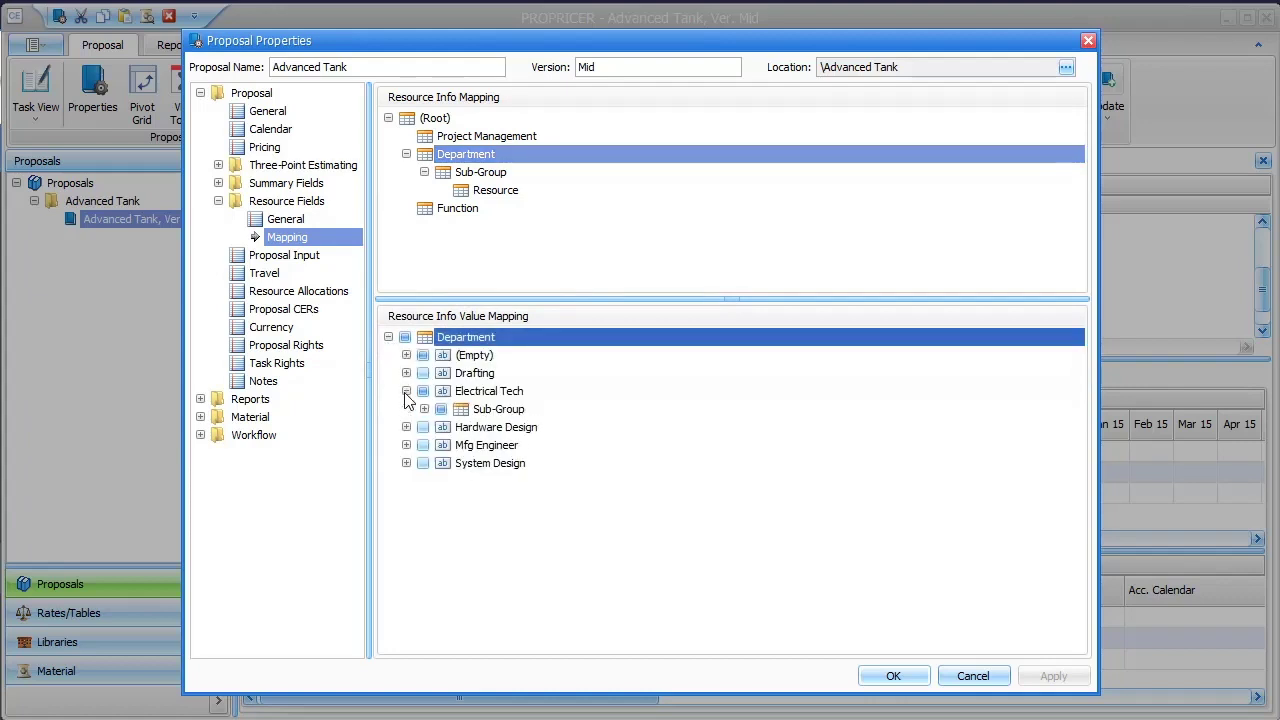
click(424, 409)
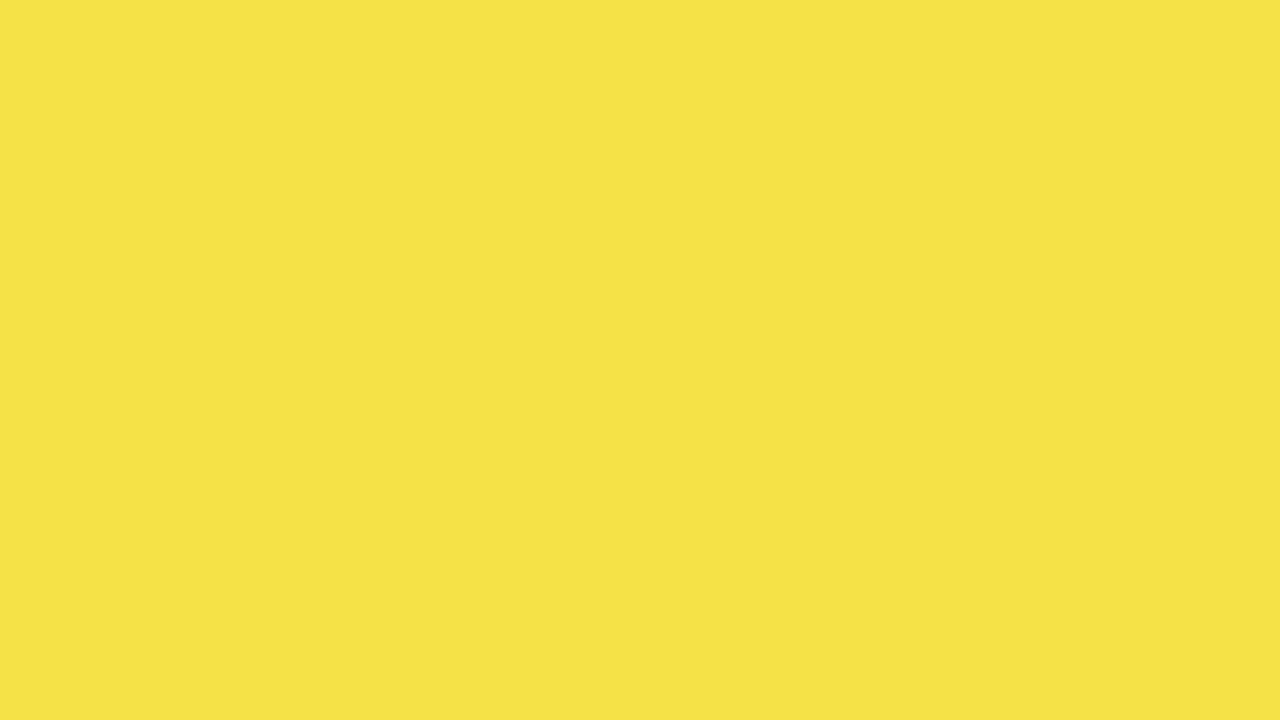